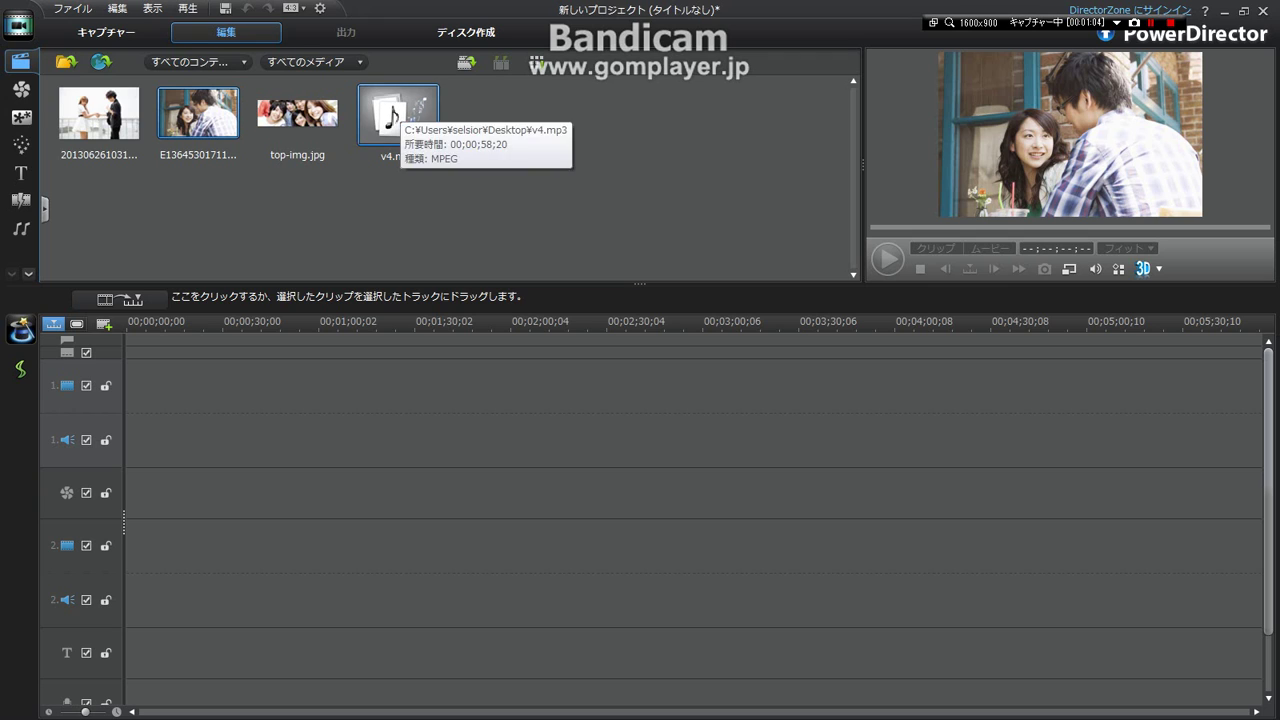
Place the v4.mp3 music at the start of audio track 1.
{"action": "left_click_drag", "start_coordinate": [397, 115], "coordinate": [131, 440]}
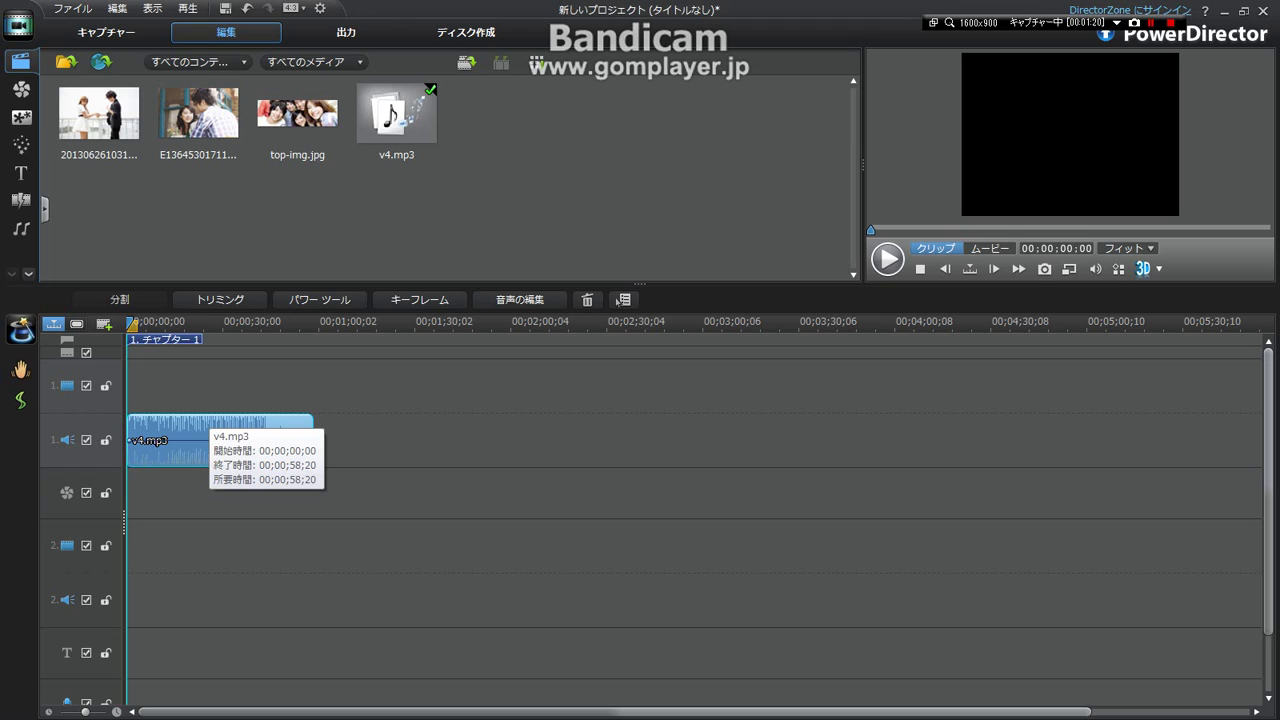
{"action": "left_click", "coordinate": [316, 452]}
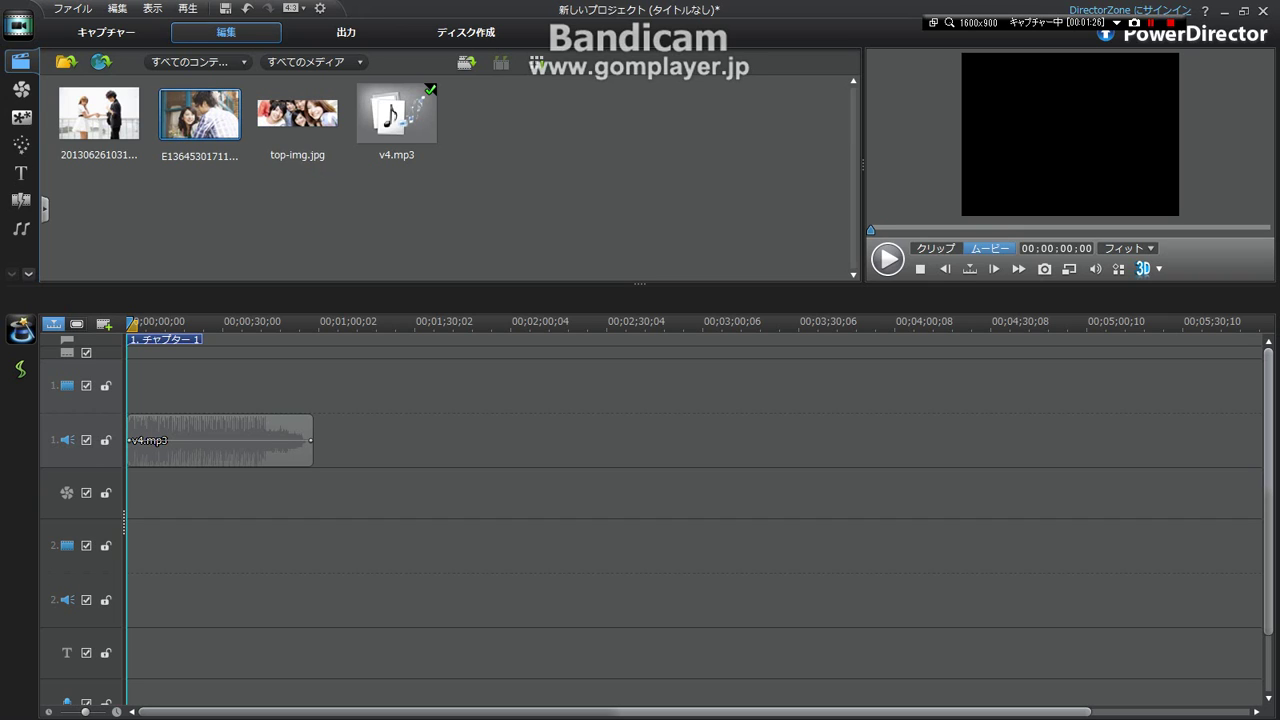
{"action": "left_click", "coordinate": [100, 115]}
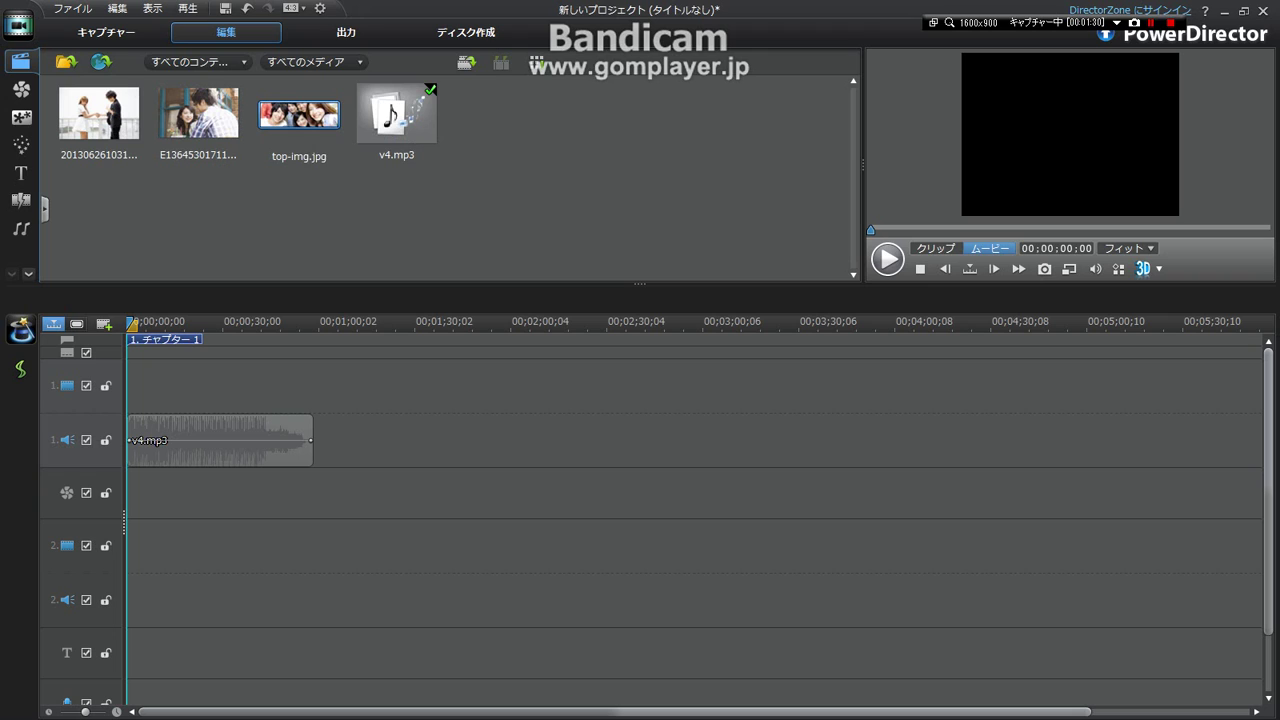
{"action": "left_click_drag", "start_coordinate": [299, 125], "coordinate": [132, 385]}
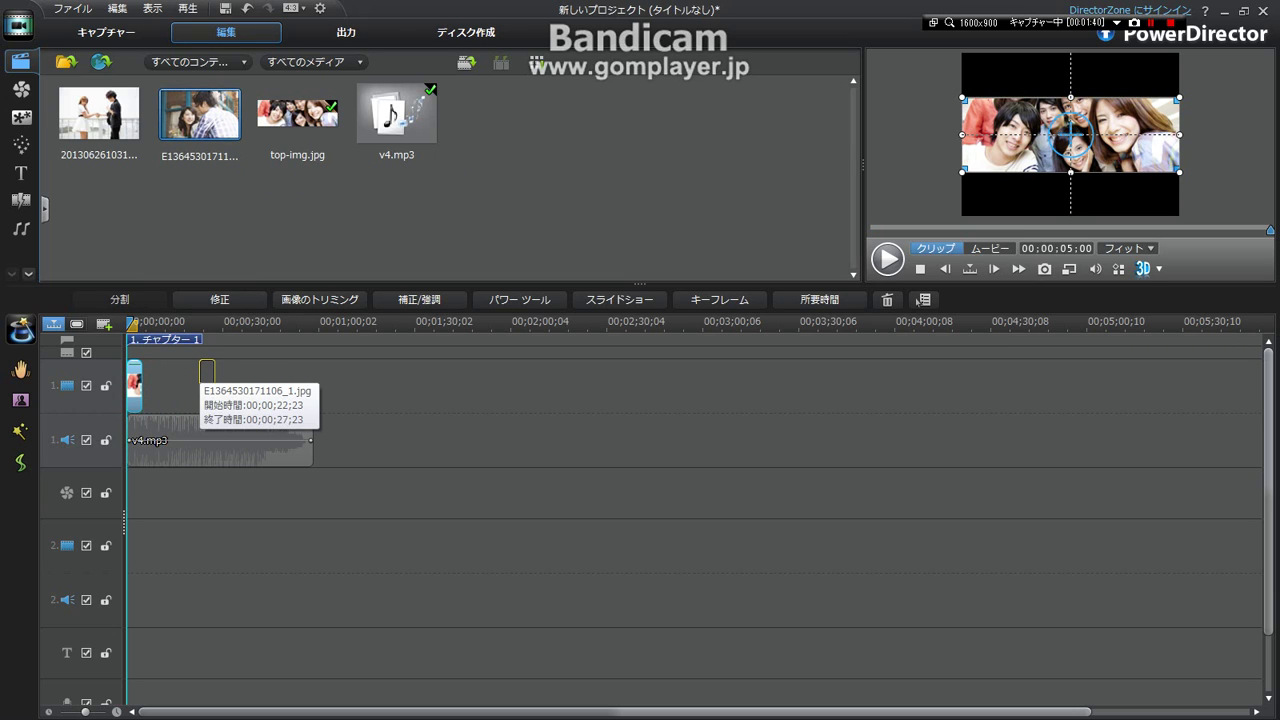
{"action": "mouse_move", "coordinate": [206, 372]}
{"action": "left_mouse_down"}
{"action": "mouse_move", "coordinate": [173, 372]}
{"action": "mouse_move", "coordinate": [209, 372]}
{"action": "left_mouse_up"}
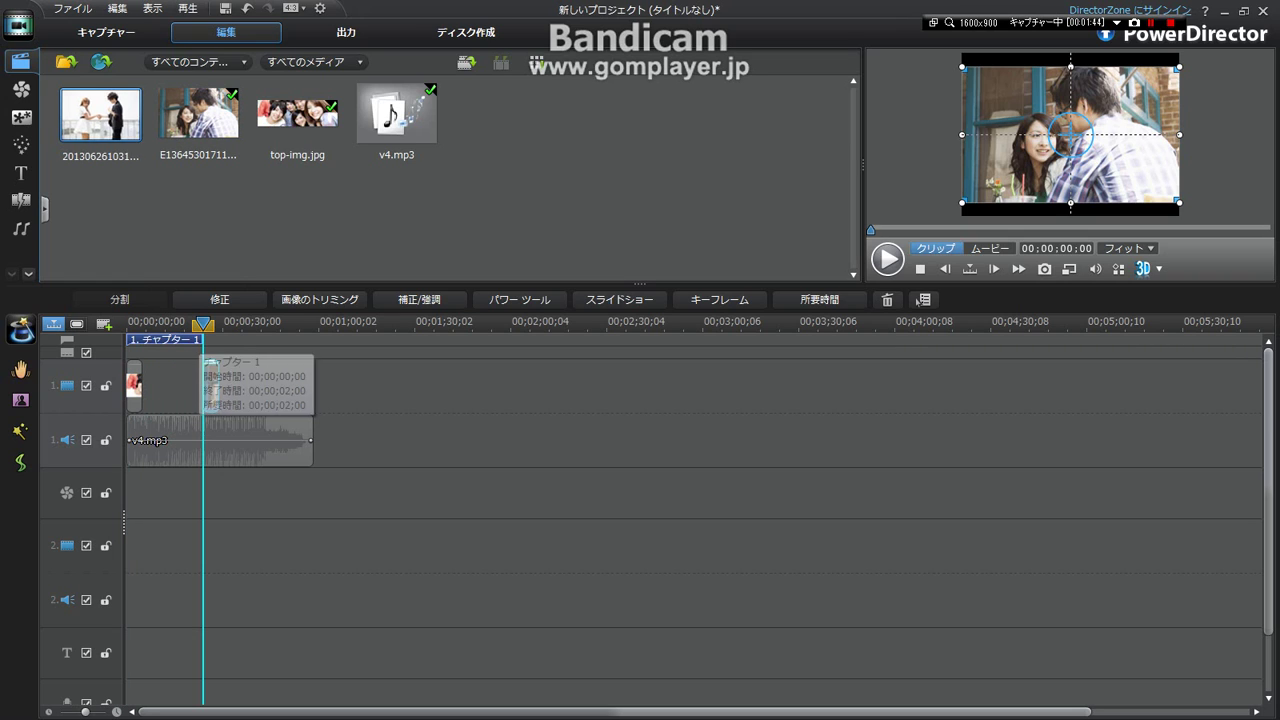
{"action": "left_click_drag", "start_coordinate": [100, 113], "coordinate": [305, 378]}
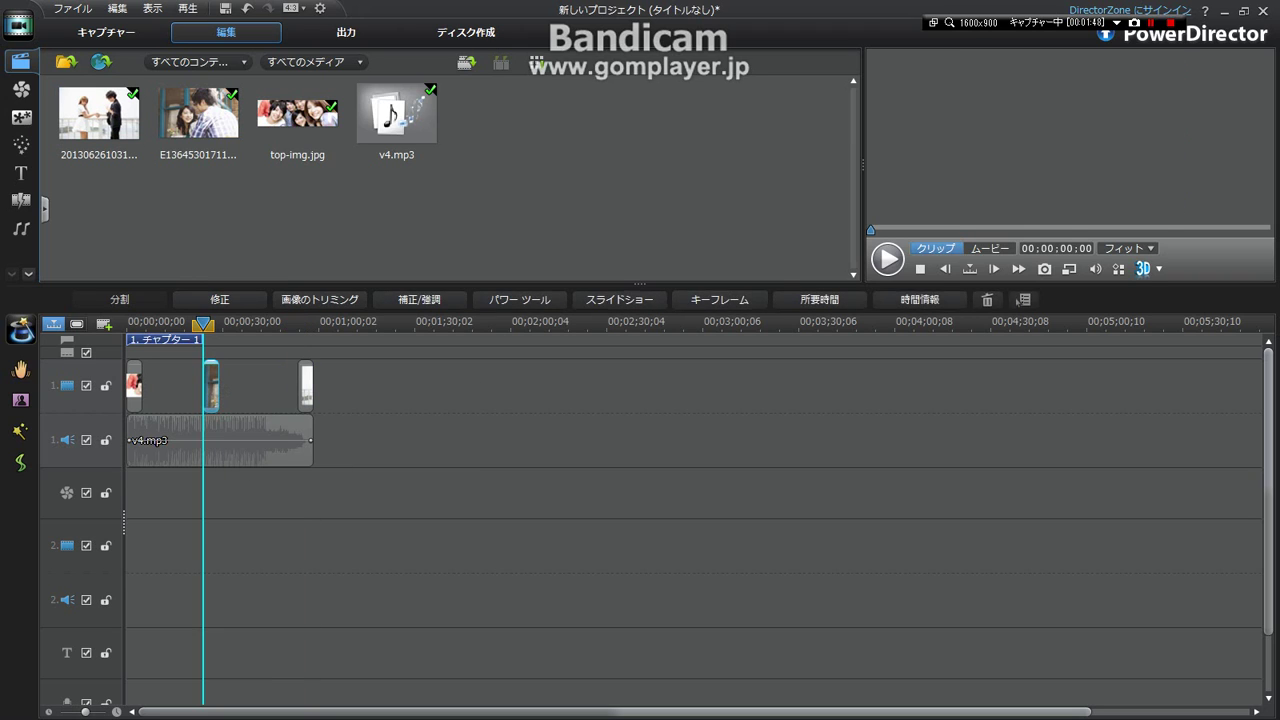
{"action": "left_click_drag", "start_coordinate": [211, 390], "coordinate": [216, 390]}
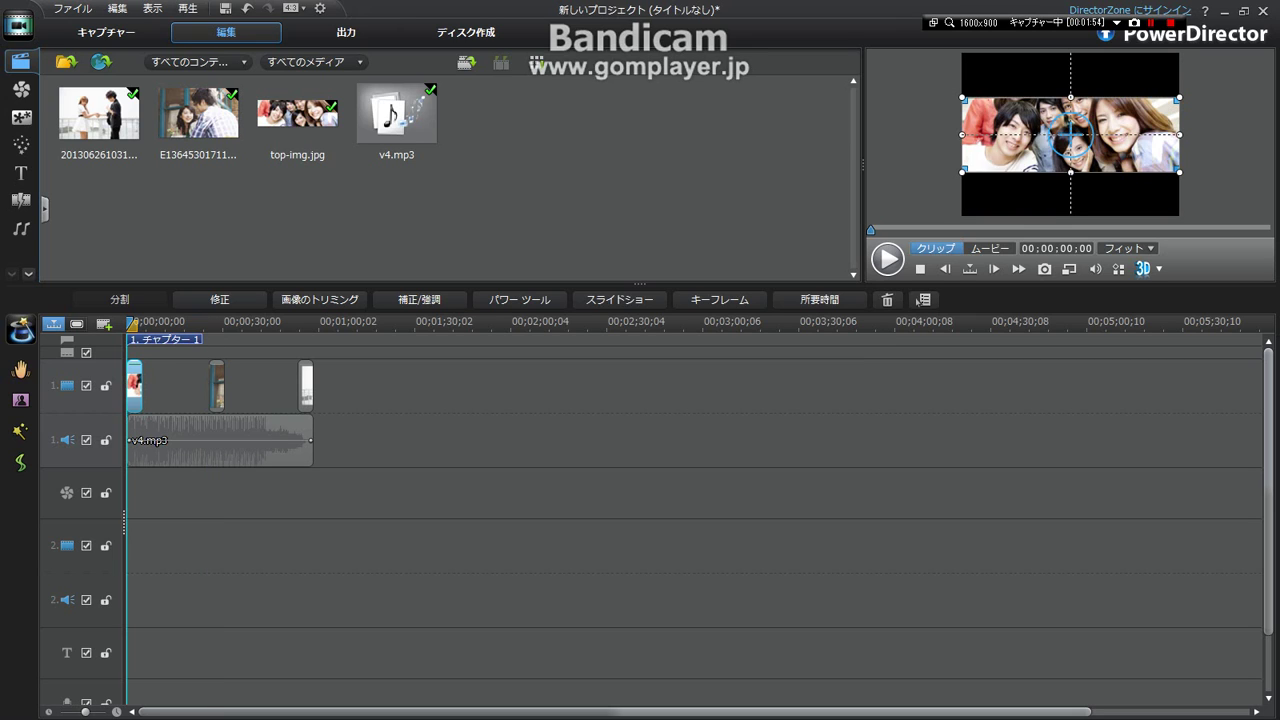
Check the gaps between the photos on video track 1 and play the movie from the beginning.
{"action": "left_click", "coordinate": [190, 390]}
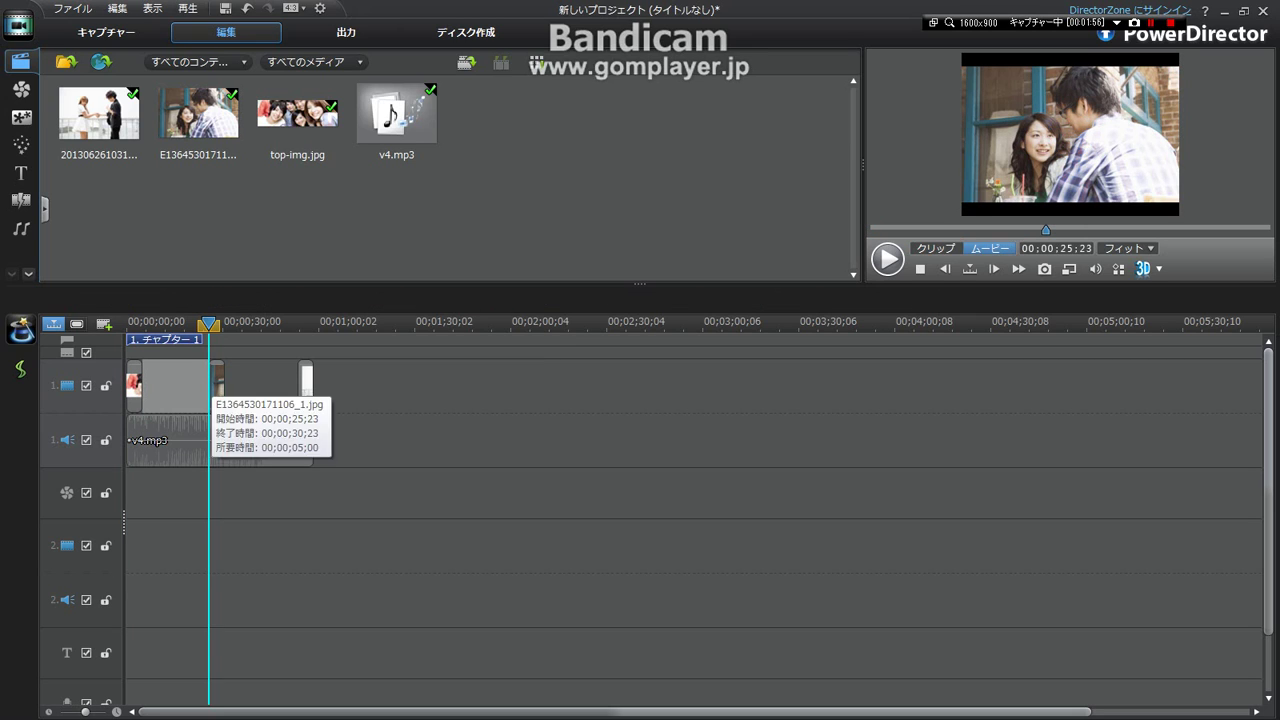
{"action": "left_click", "coordinate": [250, 390]}
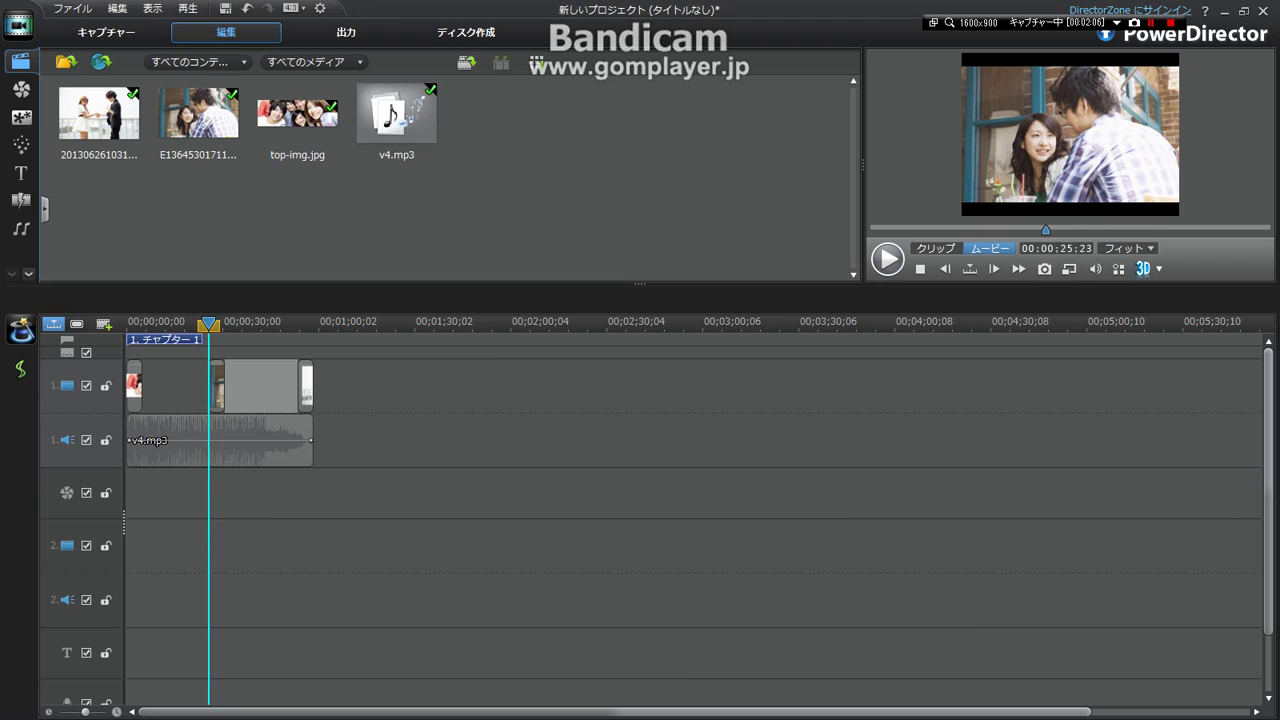
{"action": "scroll", "coordinate": [700, 527], "scroll_direction": "down", "scroll_amount": 1}
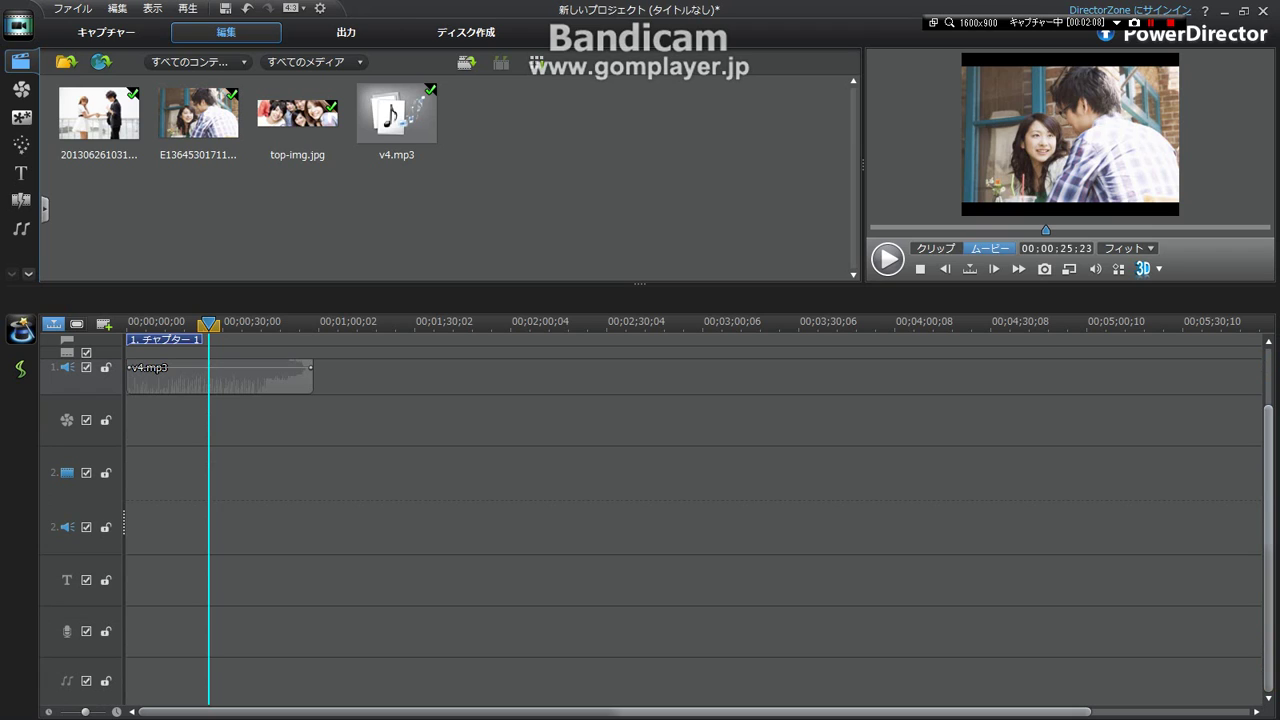
{"action": "scroll", "coordinate": [700, 527], "scroll_direction": "up", "scroll_amount": 1}
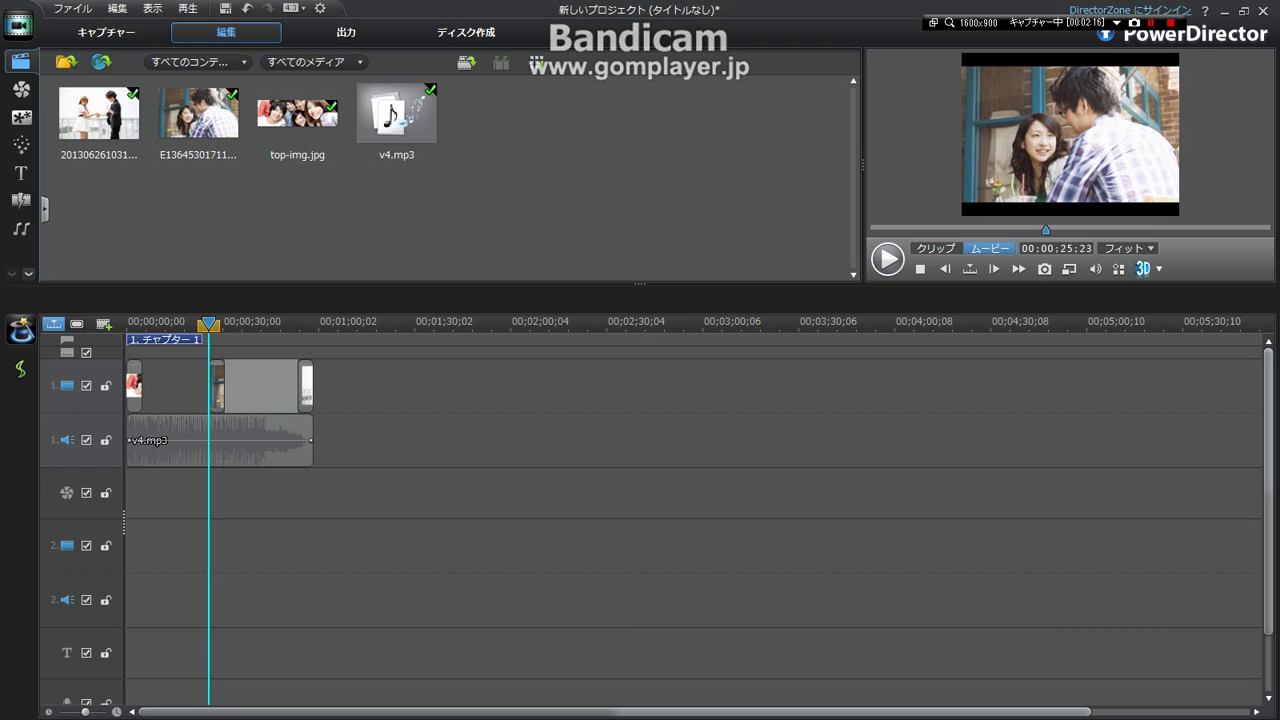
{"action": "left_click_drag", "start_coordinate": [209, 323], "coordinate": [130, 323]}
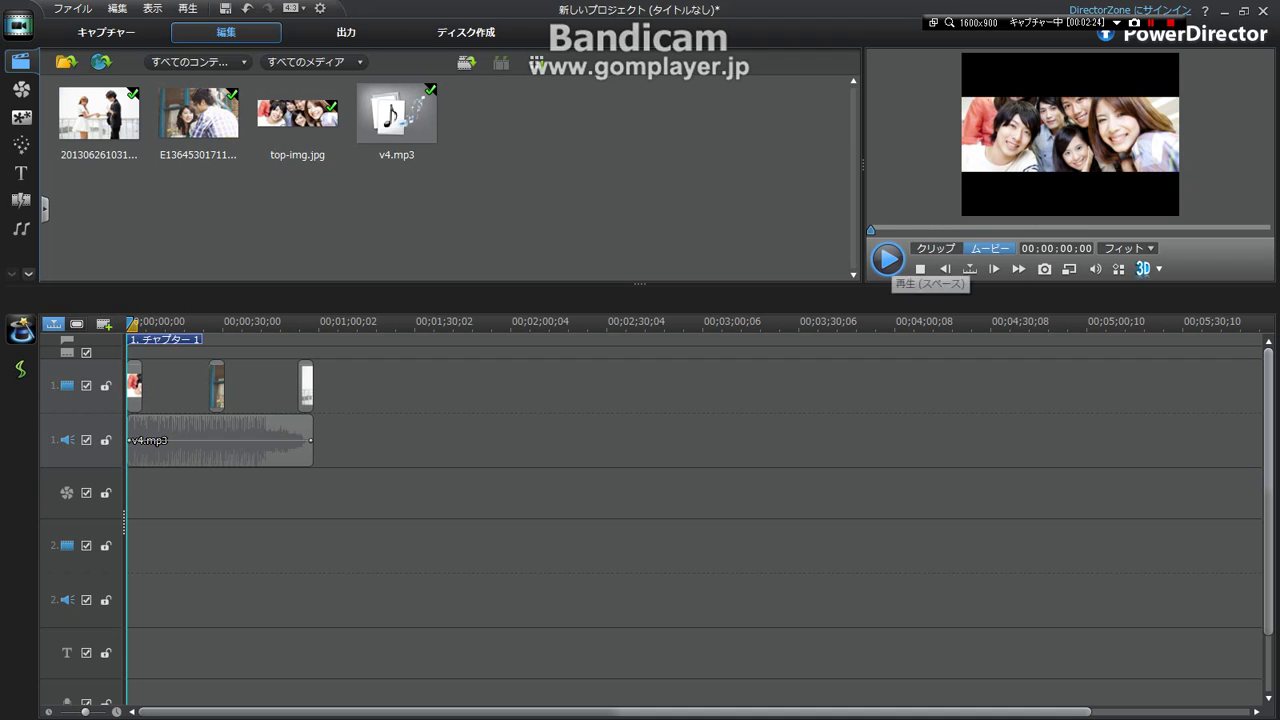
{"action": "left_click", "coordinate": [887, 258]}
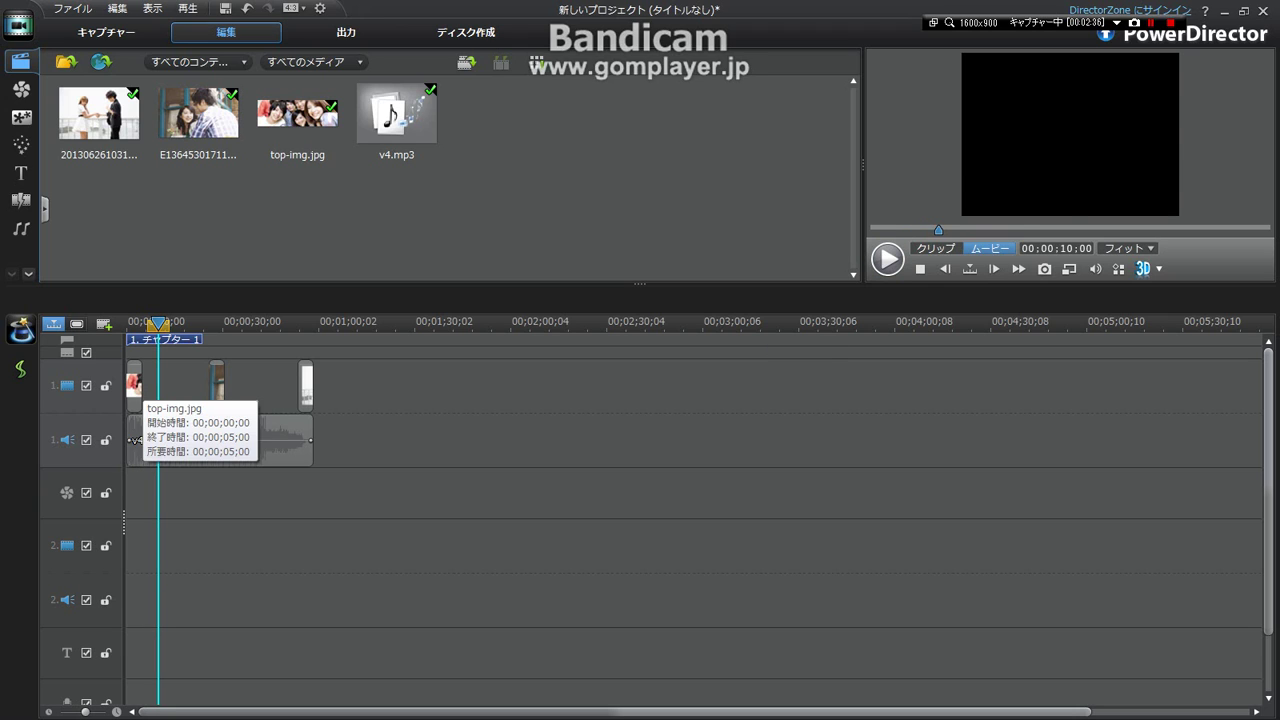
Lengthen the first photo to 00;00;13;15, extend the middle photo at both ends, and make the last photo start at 00;00;48;23.
{"action": "left_click", "coordinate": [134, 386]}
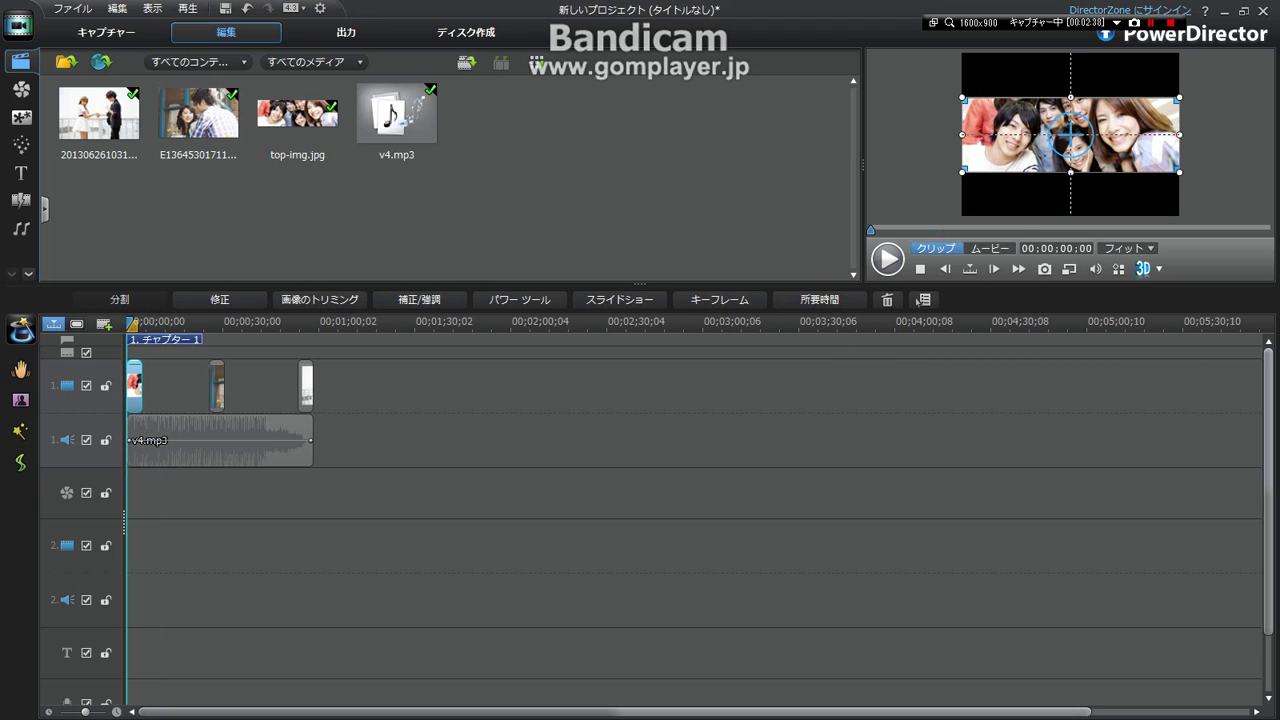
{"action": "left_click_drag", "start_coordinate": [142, 386], "coordinate": [168, 386]}
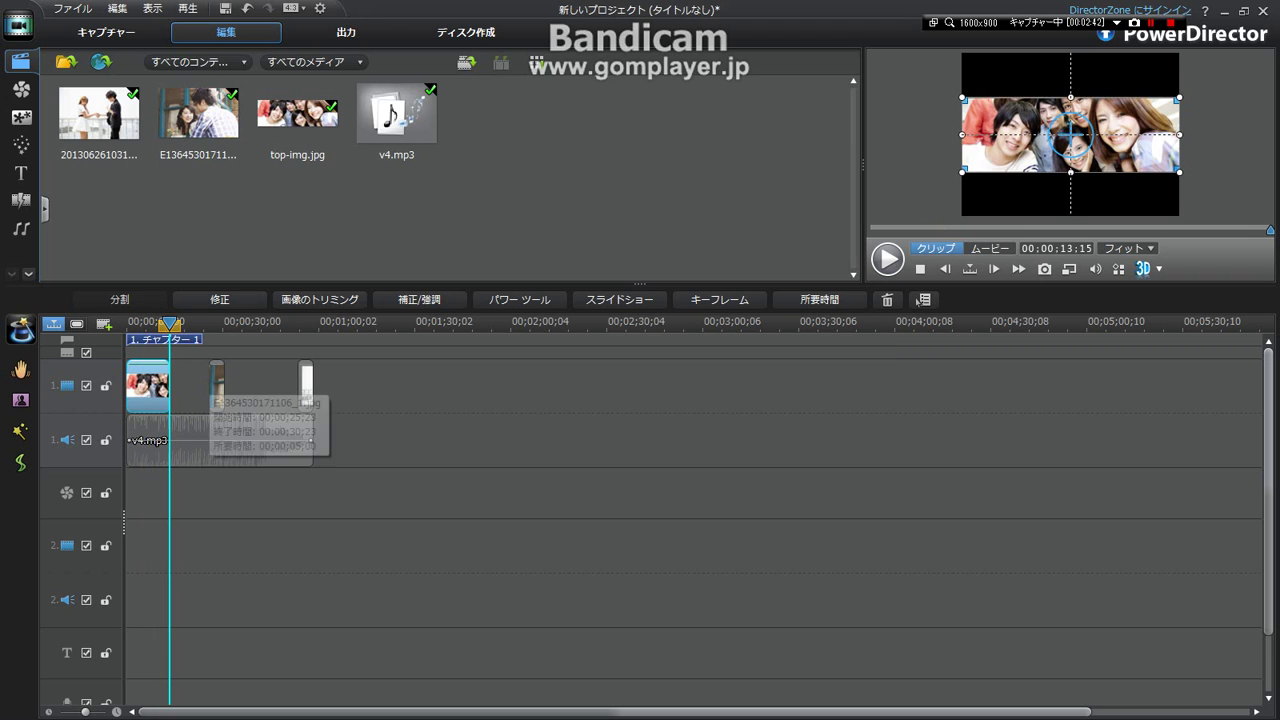
{"action": "left_click", "coordinate": [214, 385]}
{"action": "left_click_drag", "start_coordinate": [204, 386], "coordinate": [284, 386]}
{"action": "left_click", "coordinate": [306, 385]}
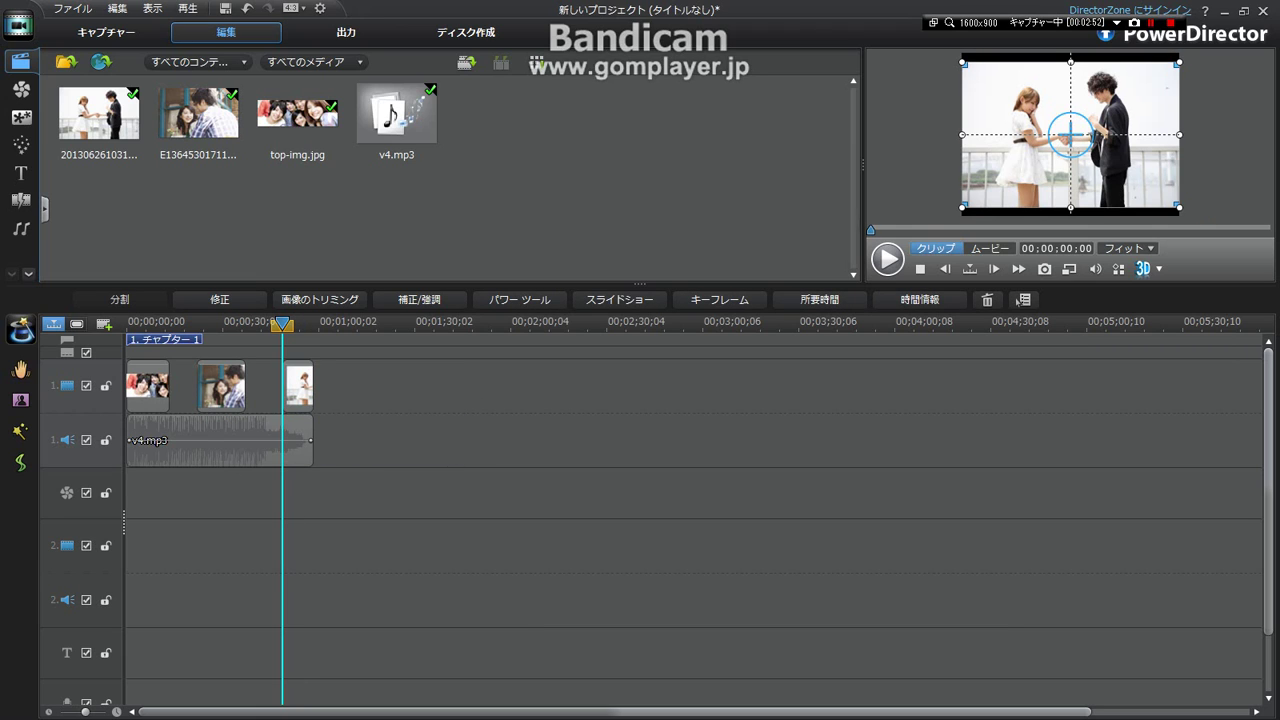
Play the movie from the beginning to review the lengthened photos.
{"action": "left_click", "coordinate": [281, 326]}
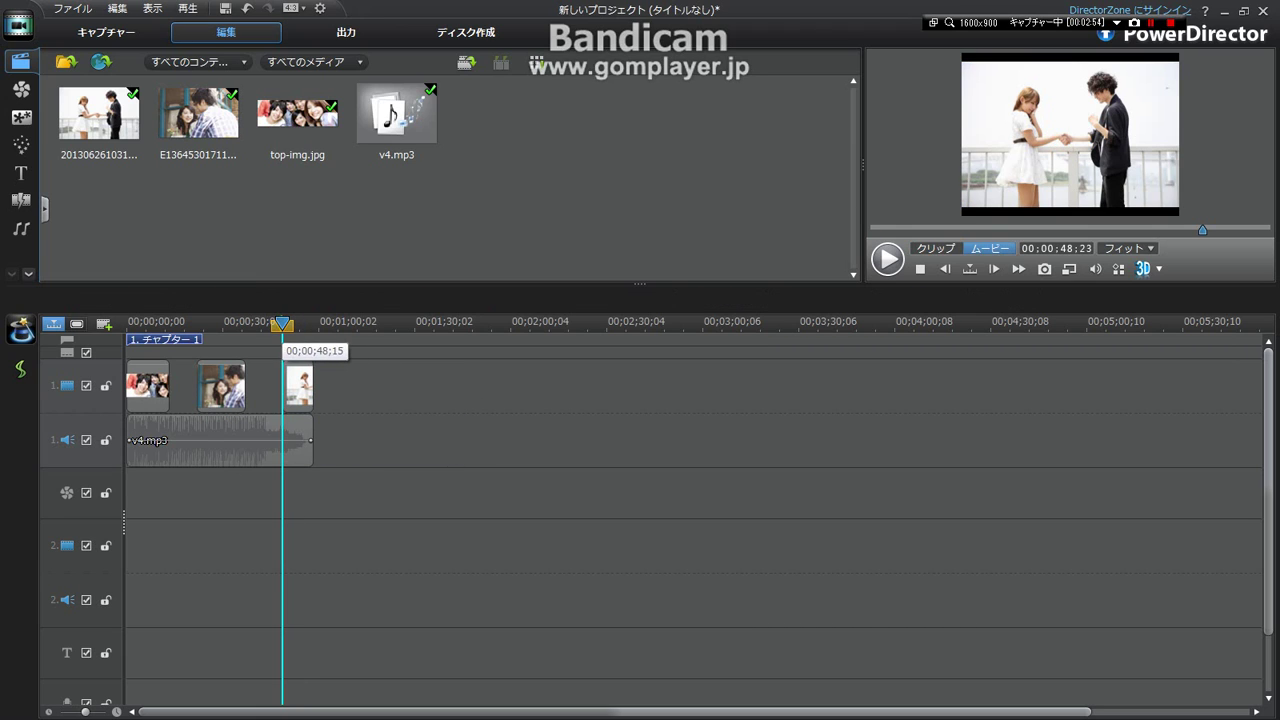
{"action": "left_click_drag", "start_coordinate": [281, 326], "coordinate": [127, 326]}
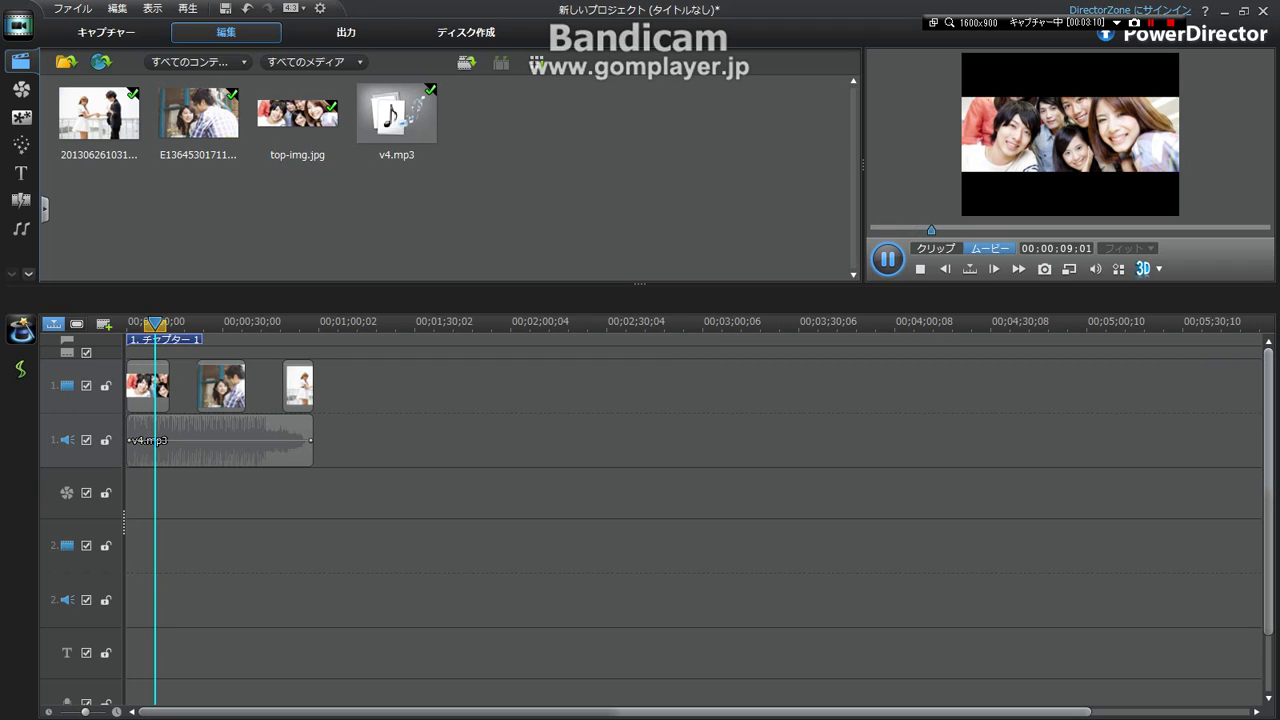
{"action": "left_click", "coordinate": [887, 258]}
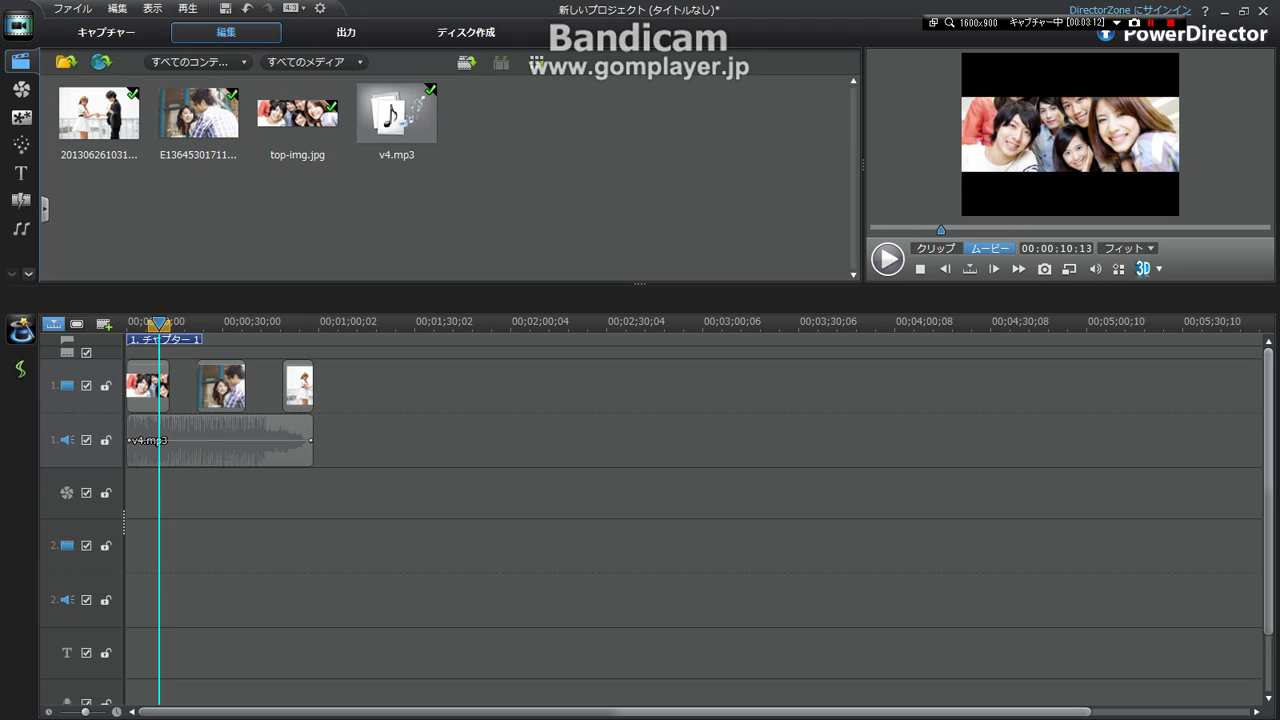
Browse the effect titles and place the スクロール (上へ) scrolling title at the start of video track 2.
{"action": "left_click", "coordinate": [20, 174]}
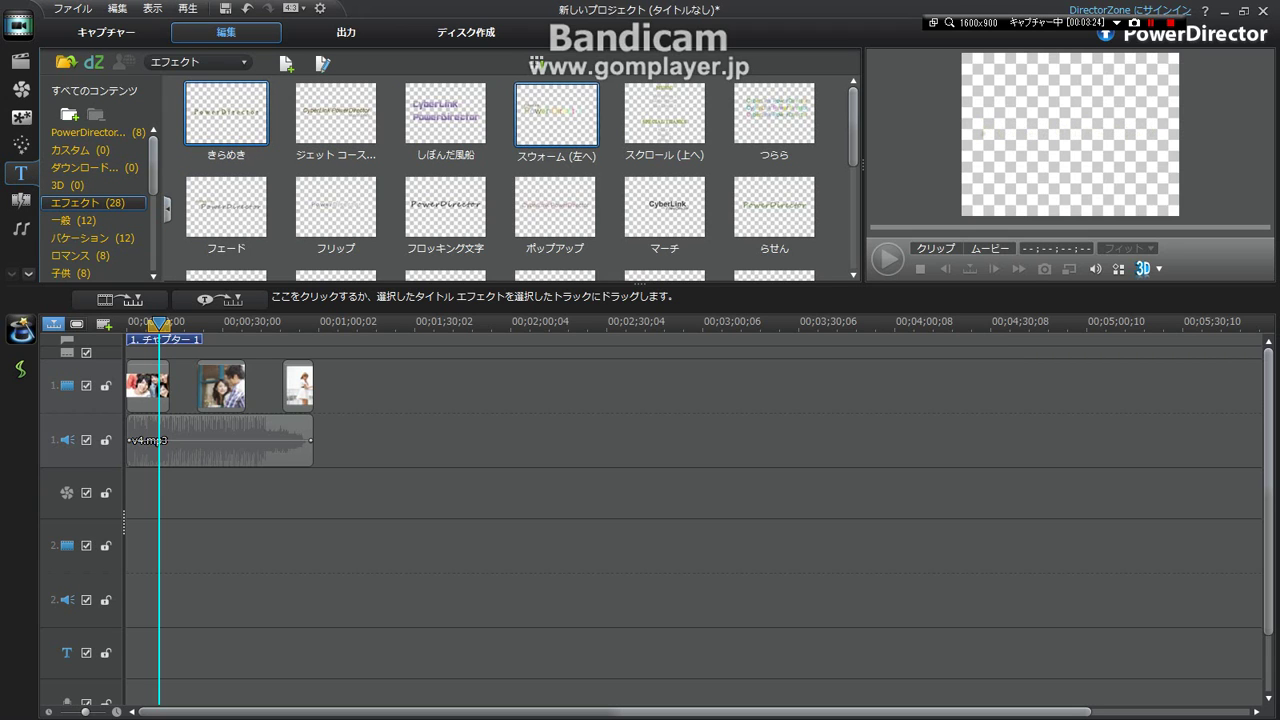
{"action": "scroll", "coordinate": [521, 178], "scroll_direction": "down", "scroll_amount": 5}
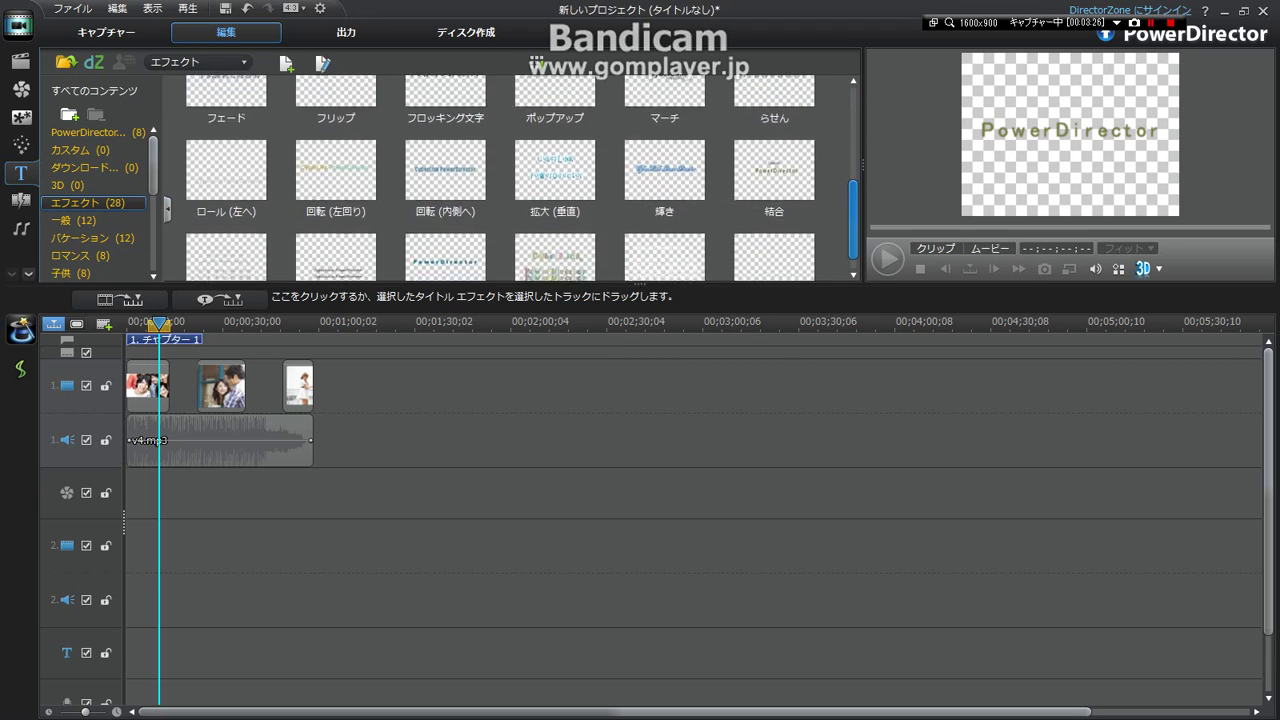
{"action": "scroll", "coordinate": [521, 178], "scroll_direction": "up", "scroll_amount": 5}
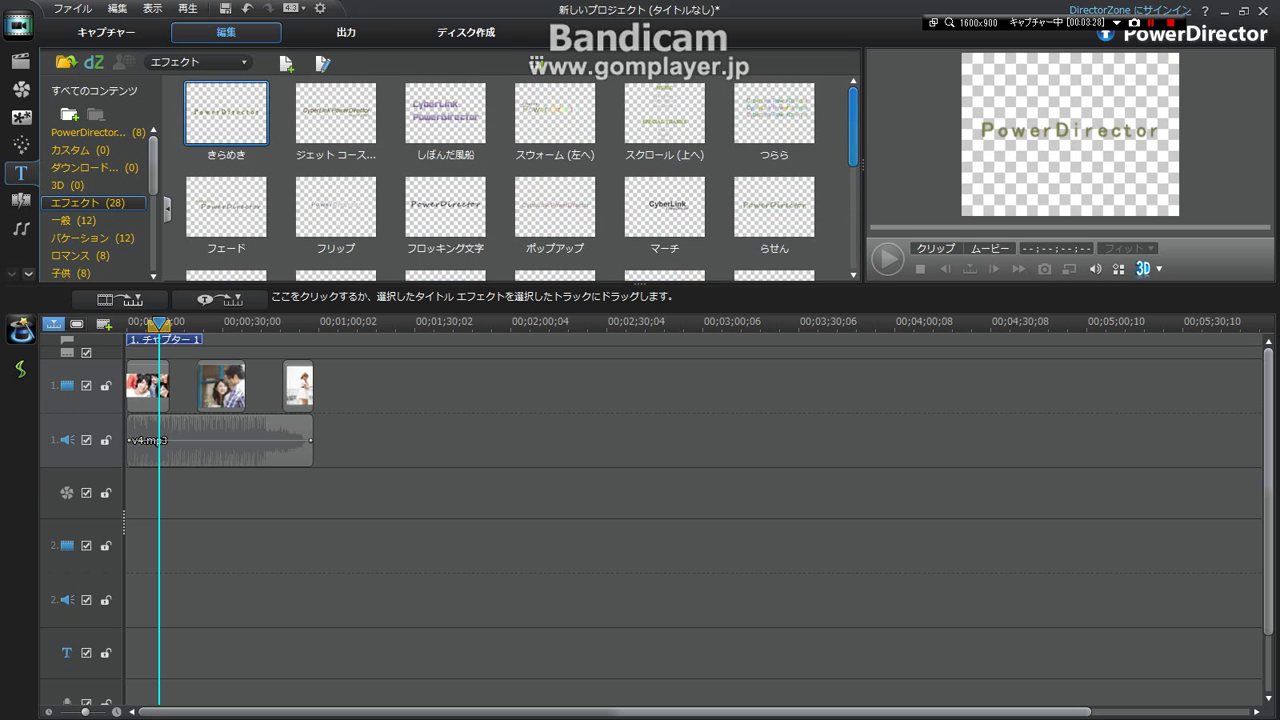
{"action": "scroll", "coordinate": [521, 178], "scroll_direction": "down", "scroll_amount": 3}
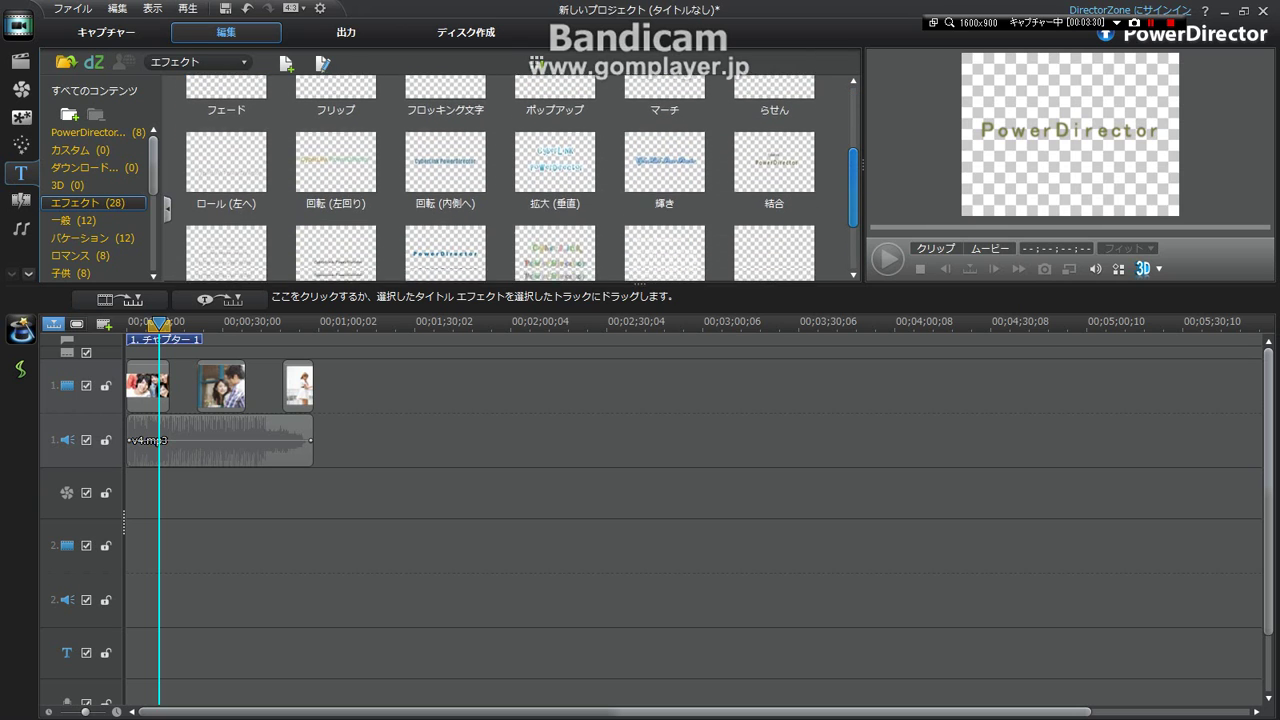
{"action": "scroll", "coordinate": [521, 178], "scroll_direction": "up", "scroll_amount": 1}
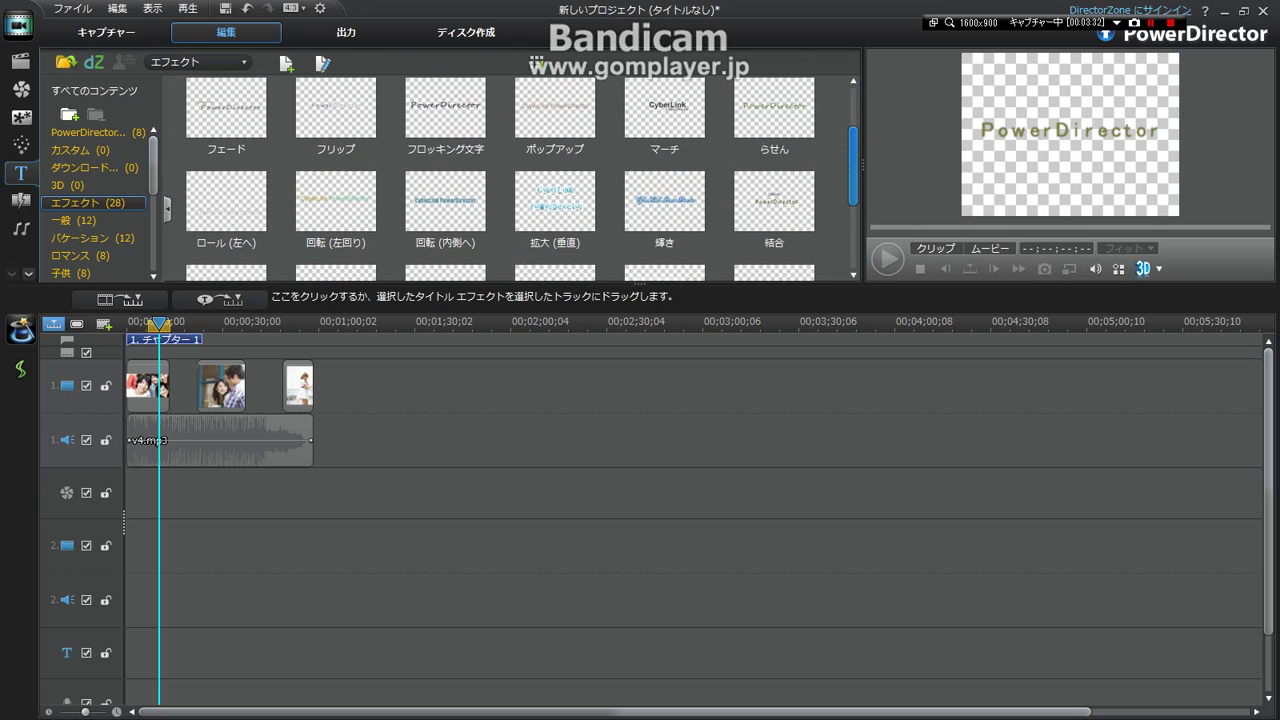
{"action": "scroll", "coordinate": [521, 178], "scroll_direction": "up", "scroll_amount": 2}
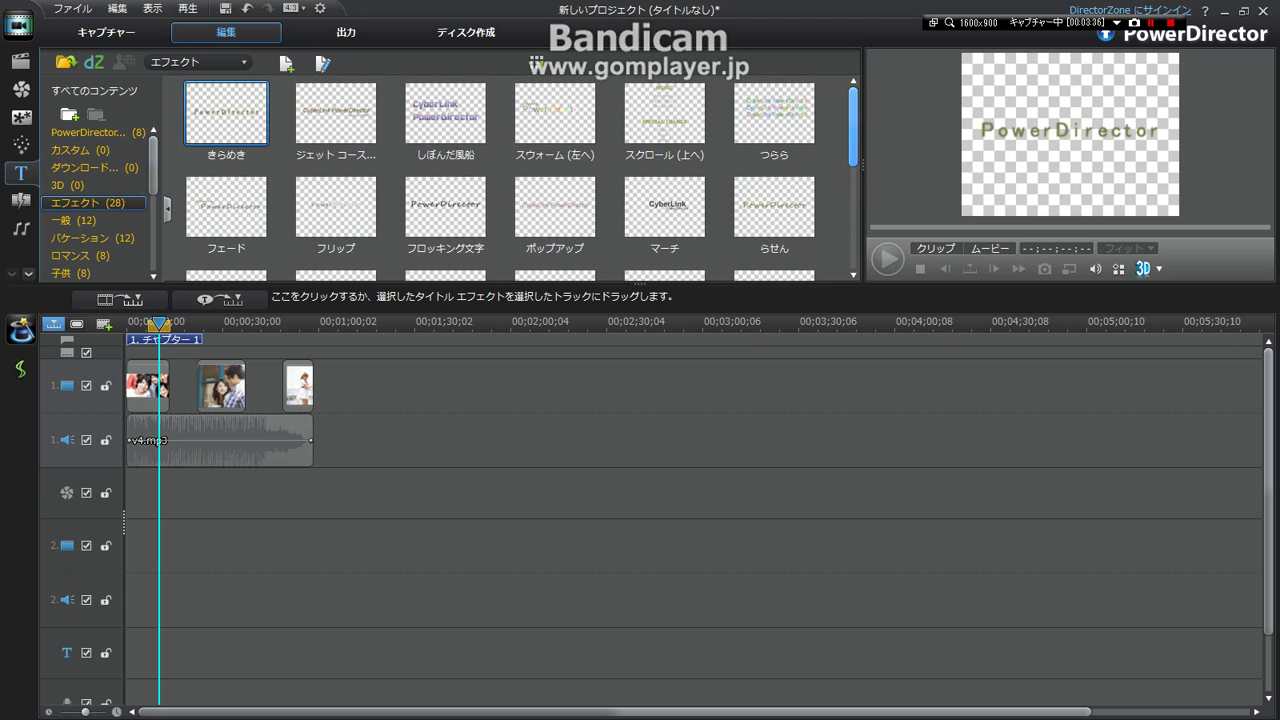
{"action": "left_click", "coordinate": [660, 118]}
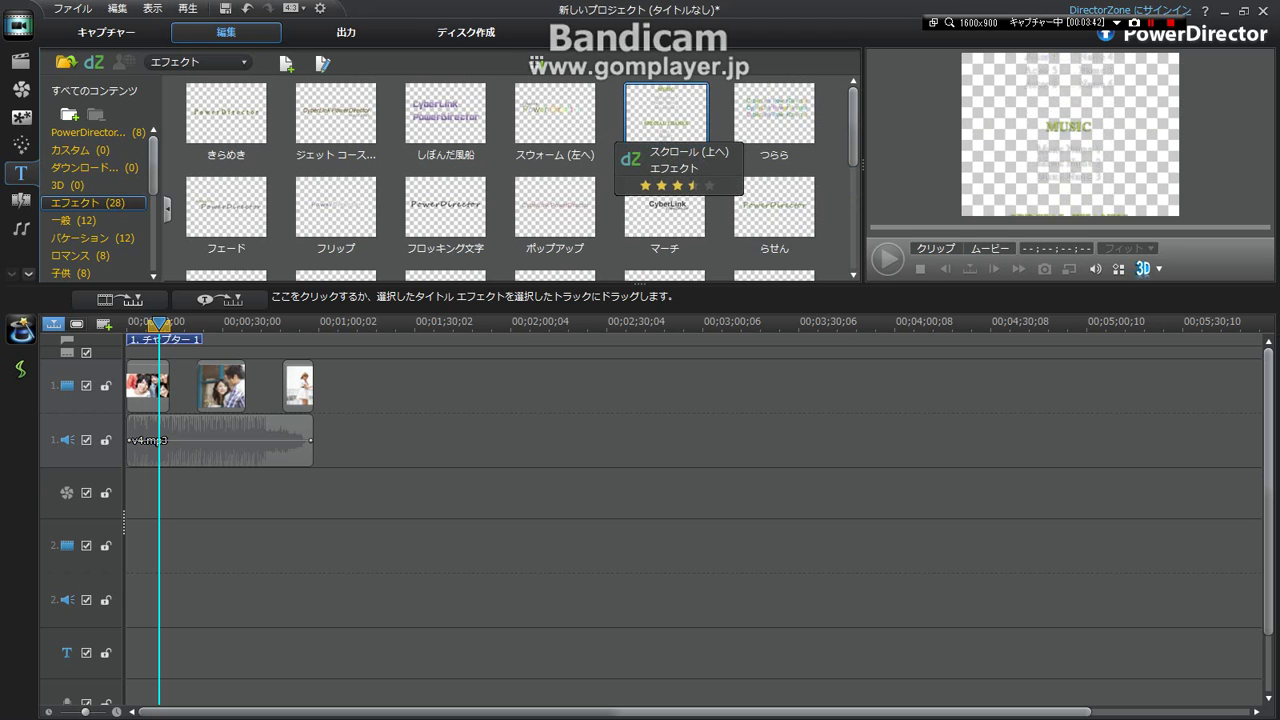
{"action": "left_click_drag", "start_coordinate": [665, 115], "coordinate": [140, 548]}
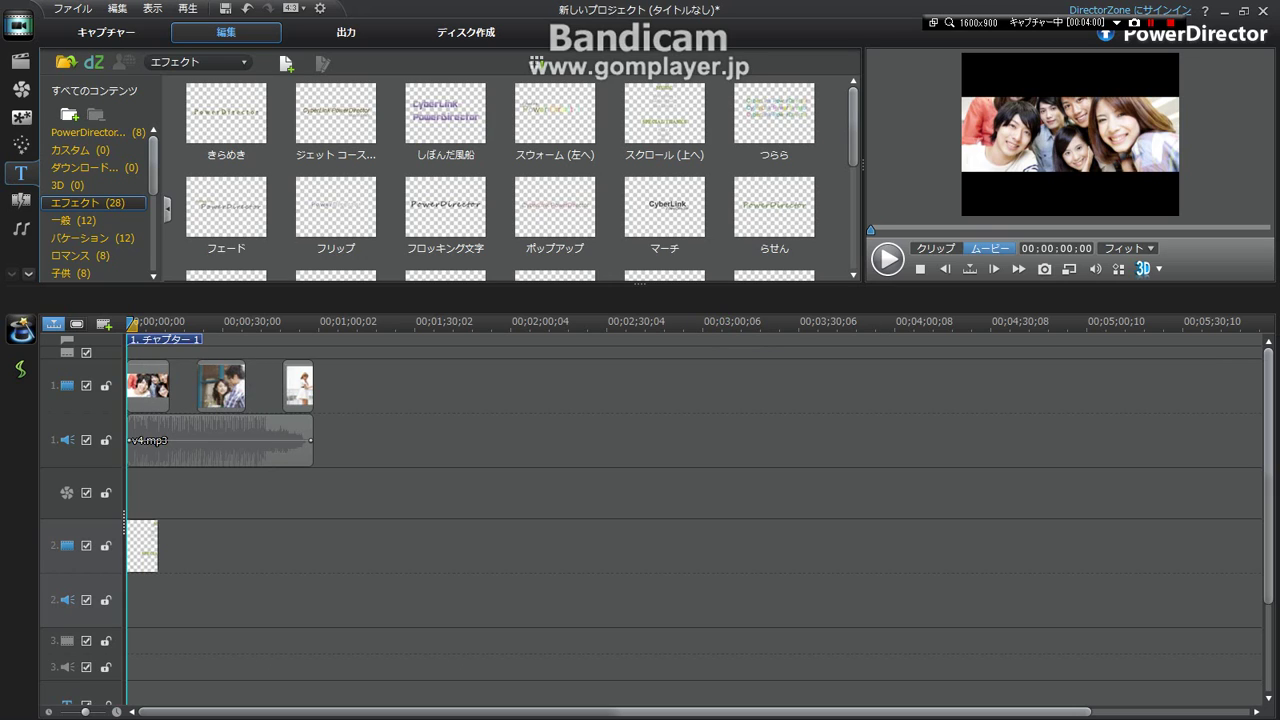
Play the movie from the start to preview the scrolling title over the first photo.
{"action": "left_click", "coordinate": [887, 259]}
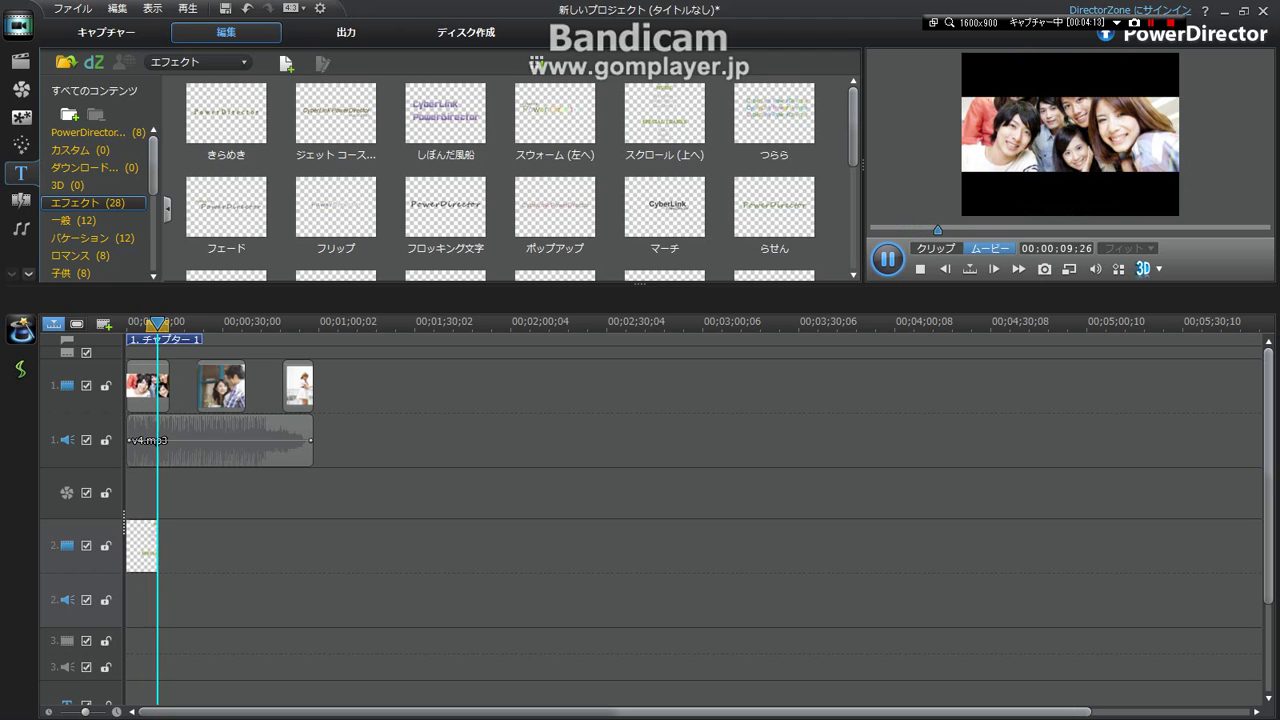
{"action": "key", "text": "space"}
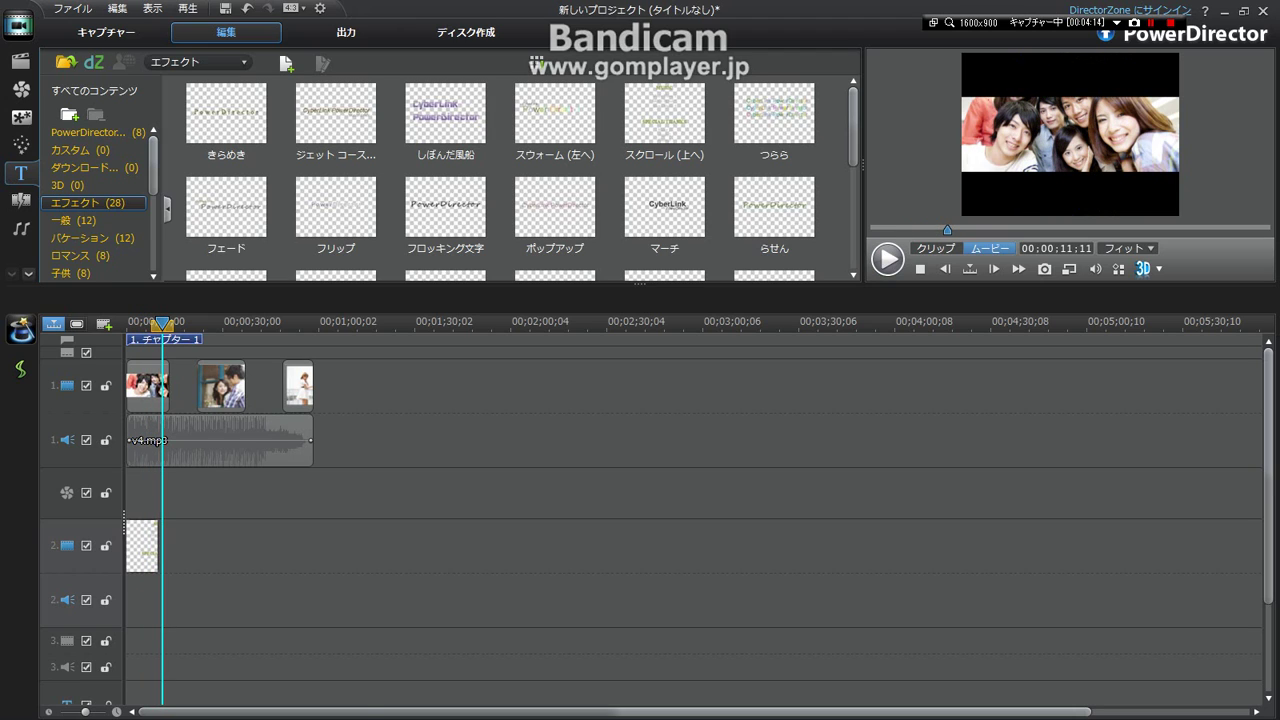
Extend the scrolling title to 00;00;58;20 to match the music's end, and preview it at 00;00;10;15.
{"action": "left_click", "coordinate": [142, 555]}
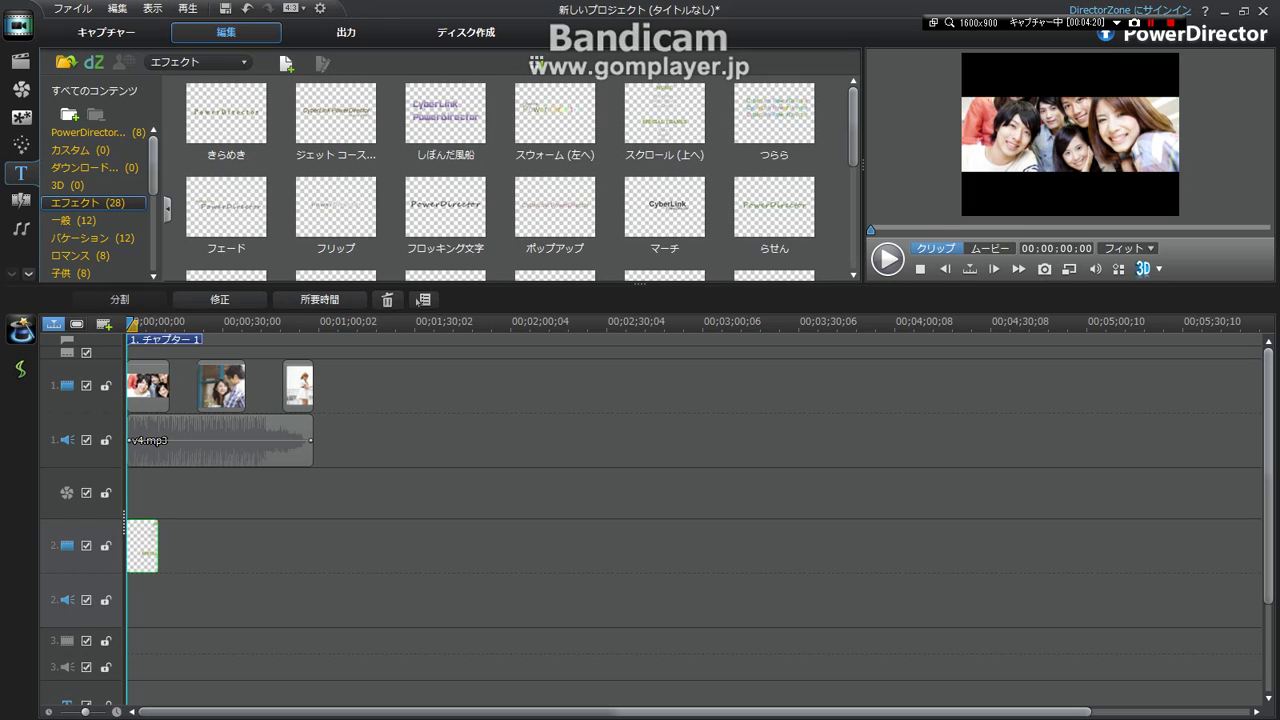
{"action": "left_click_drag", "start_coordinate": [157, 545], "coordinate": [313, 545]}
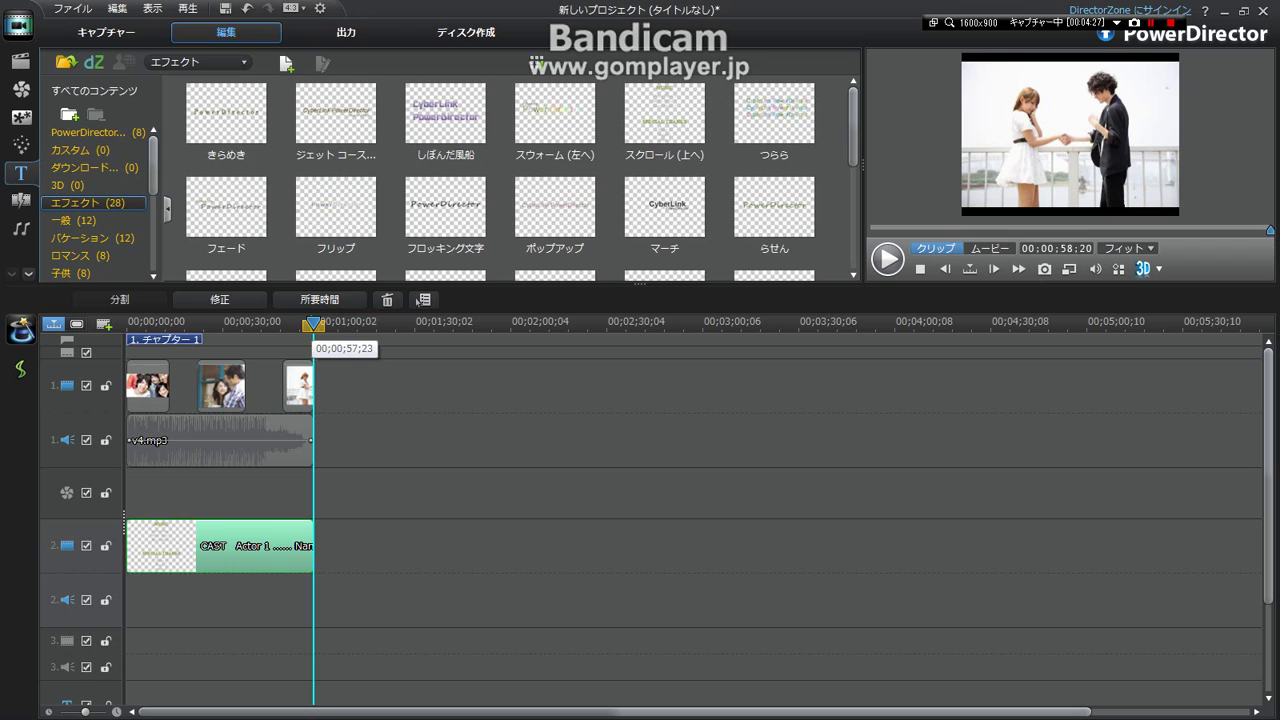
{"action": "left_click", "coordinate": [160, 322]}
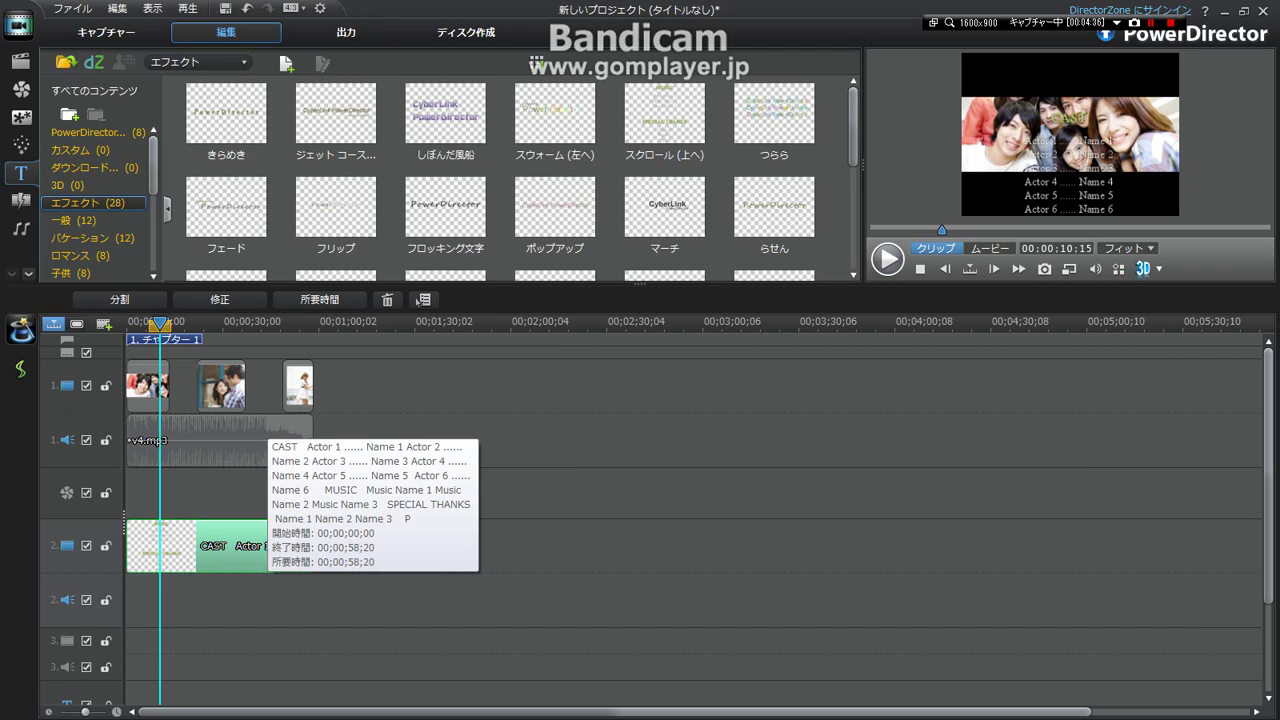
Open the scrolling title on video track 2 in the Title Designer and delete its CAST heading.
{"action": "right_click", "coordinate": [185, 548]}
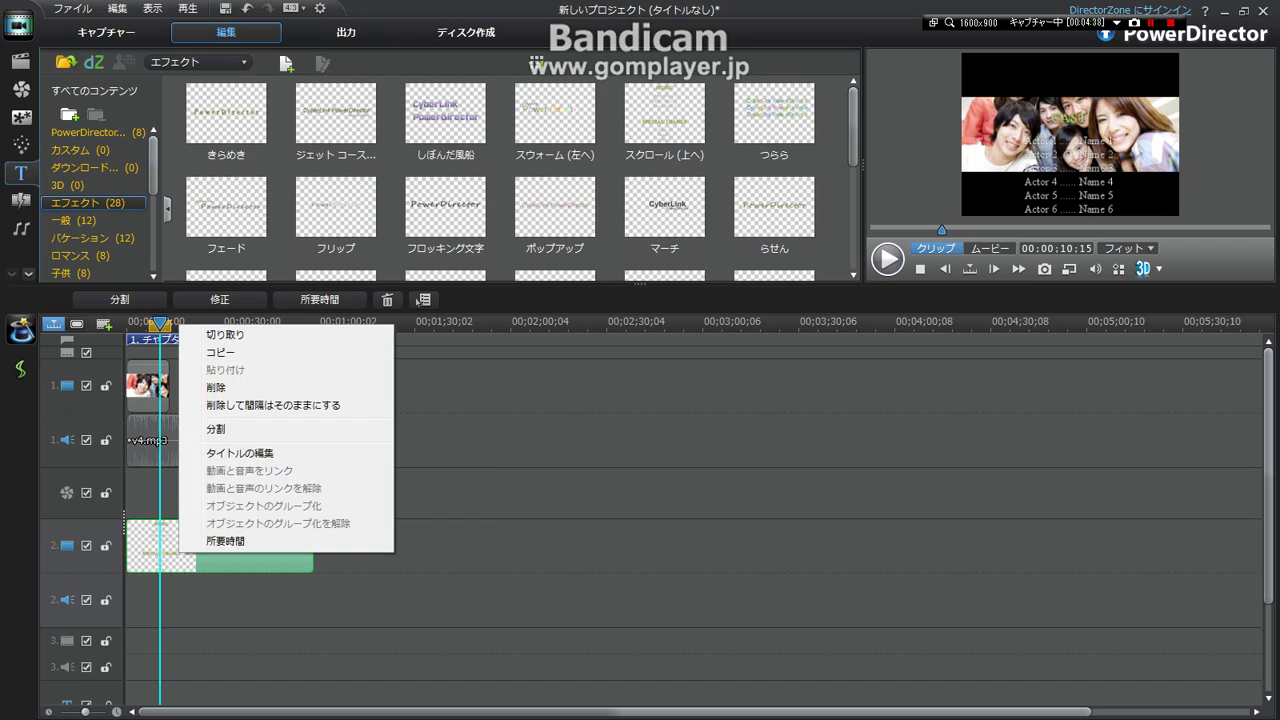
{"action": "key", "text": "Escape"}
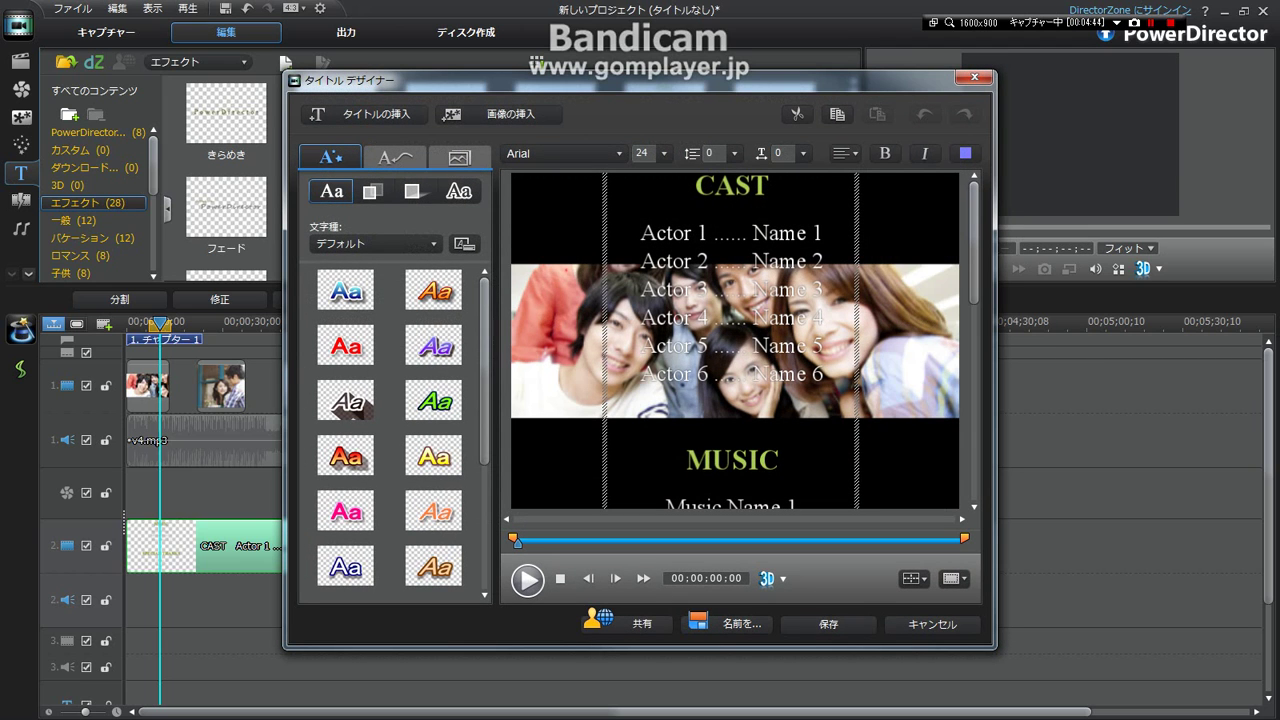
{"action": "left_click", "coordinate": [767, 186]}
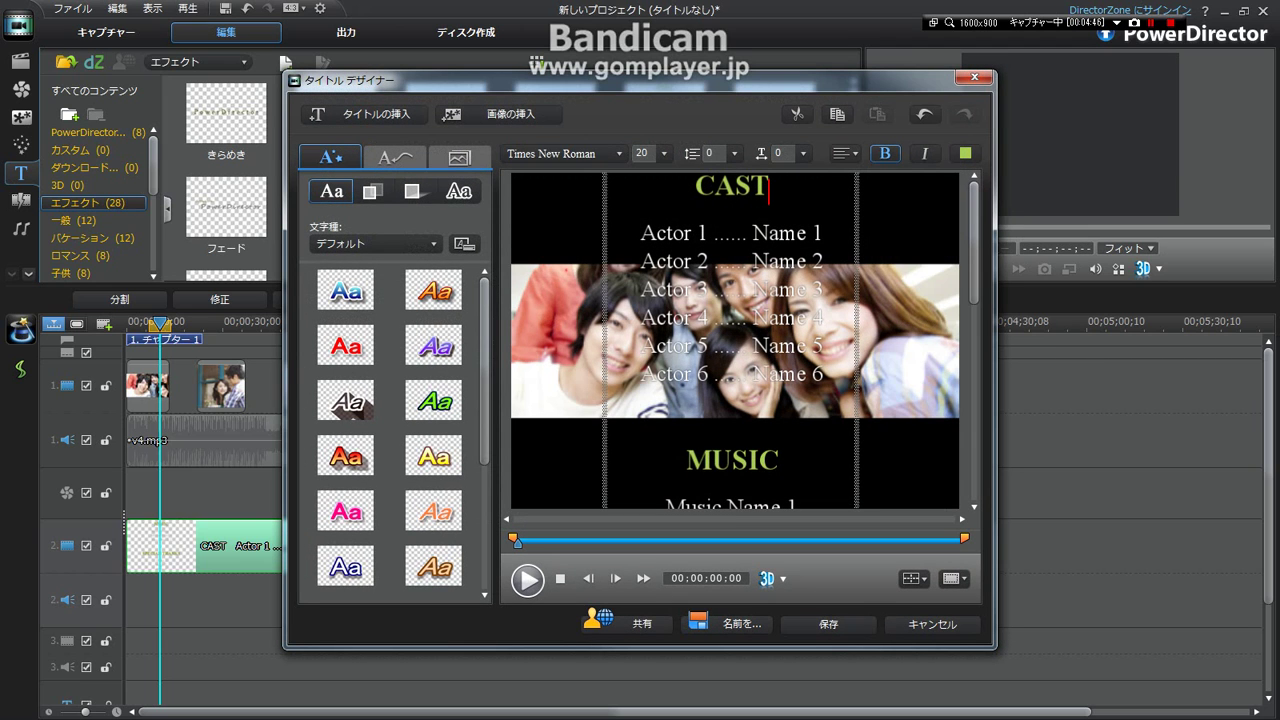
{"action": "key", "text": "BackSpace"}
{"action": "key", "text": "BackSpace"}
{"action": "key", "text": "BackSpace"}
{"action": "key", "text": "BackSpace"}
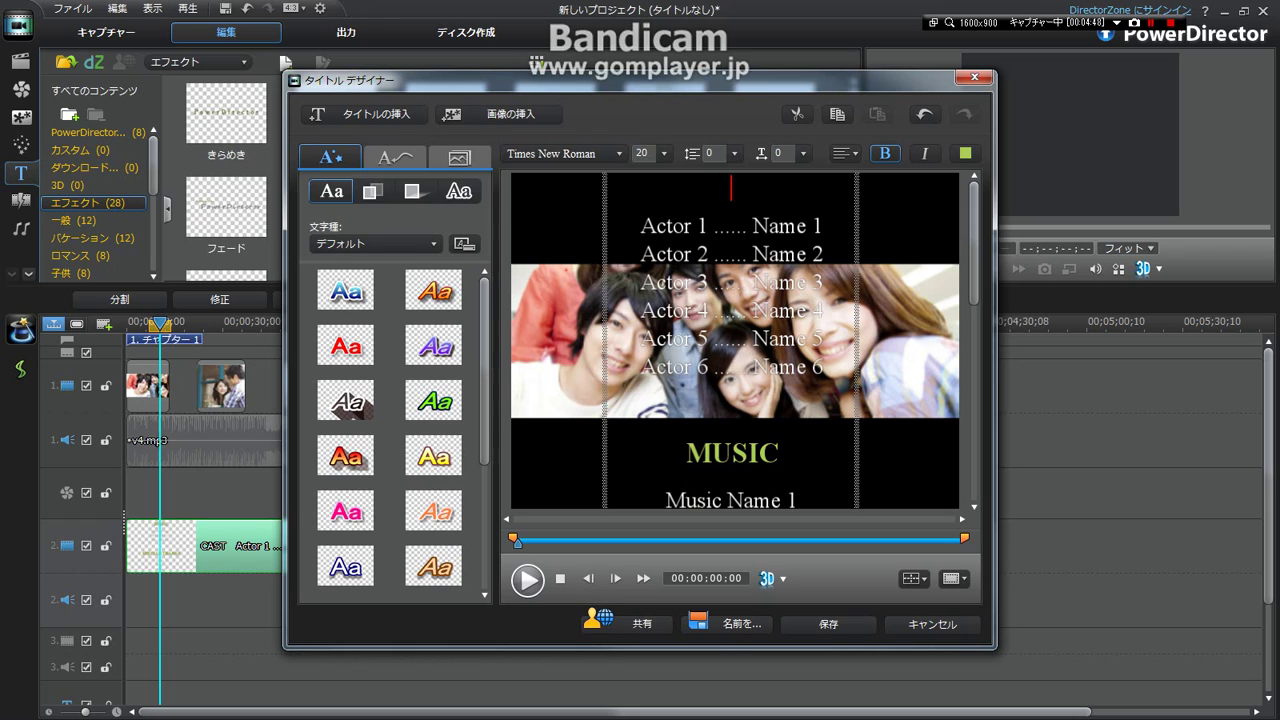
Enter 恋コン as the scrolling title's first heading.
{"action": "type", "text": "レンコン"}
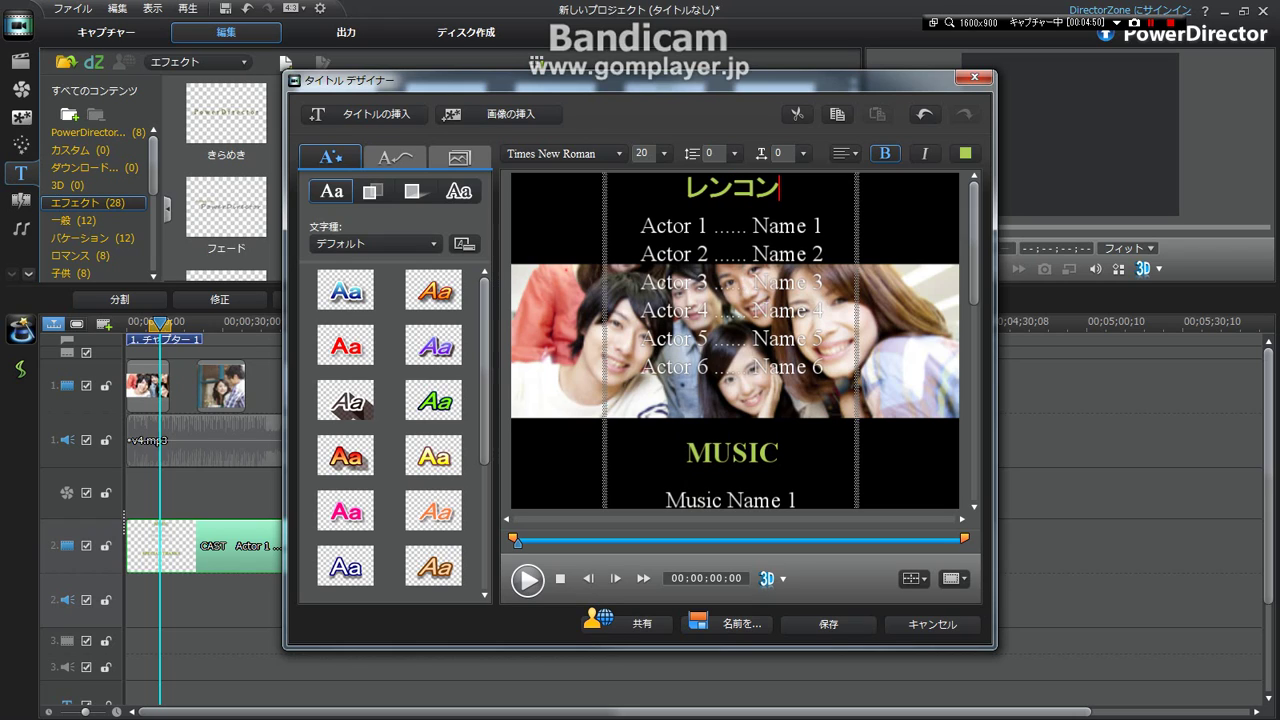
{"action": "key", "text": "Left"}
{"action": "key", "text": "Left"}
{"action": "key", "text": "BackSpace"}
{"action": "key", "text": "BackSpace"}
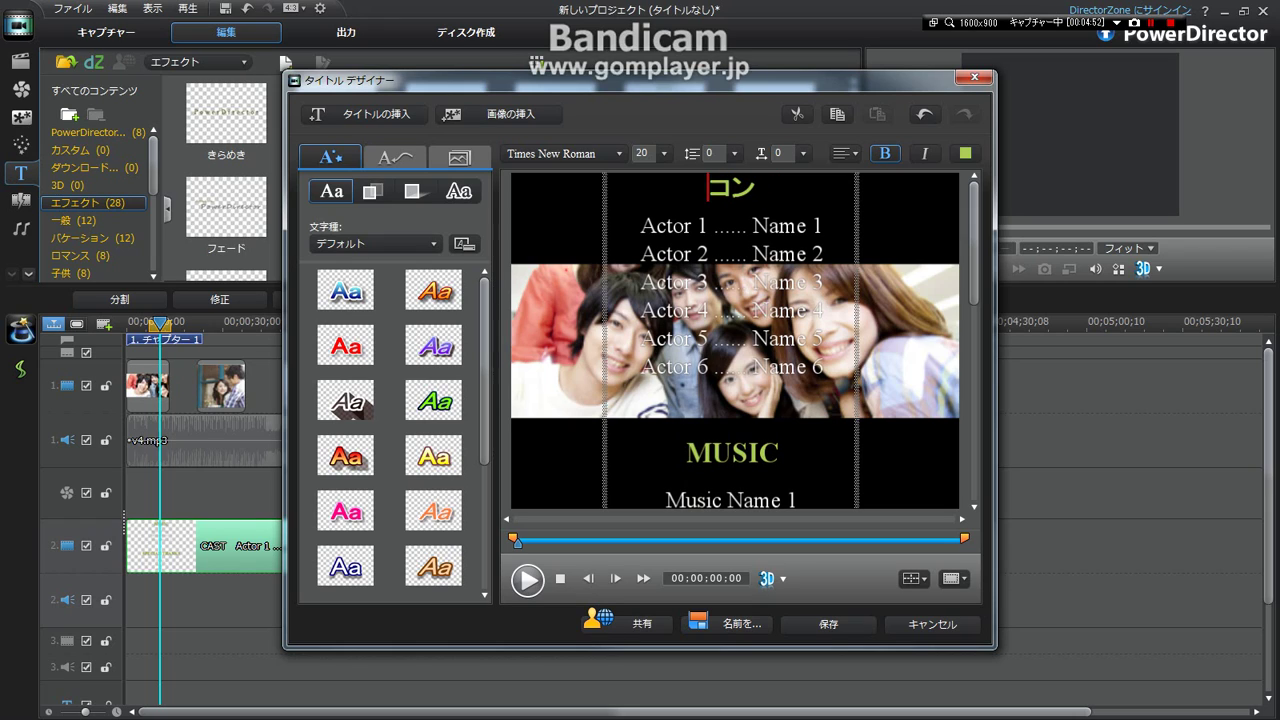
{"action": "type", "text": "恋"}
{"action": "key", "text": "Right"}
{"action": "key", "text": "Right"}
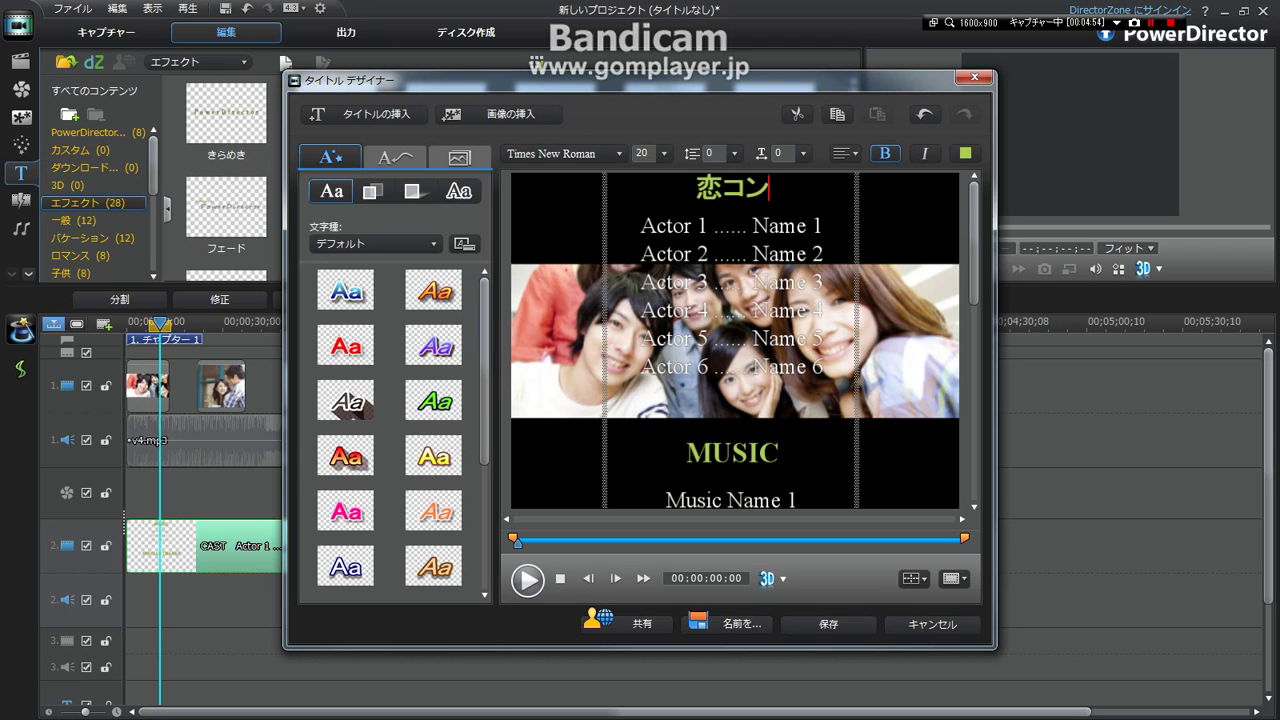
Add the line renkon below the 恋コン heading, leaving a blank line between them.
{"action": "key", "text": "Return"}
{"action": "key", "text": "Return"}
{"action": "type", "text": "re"}
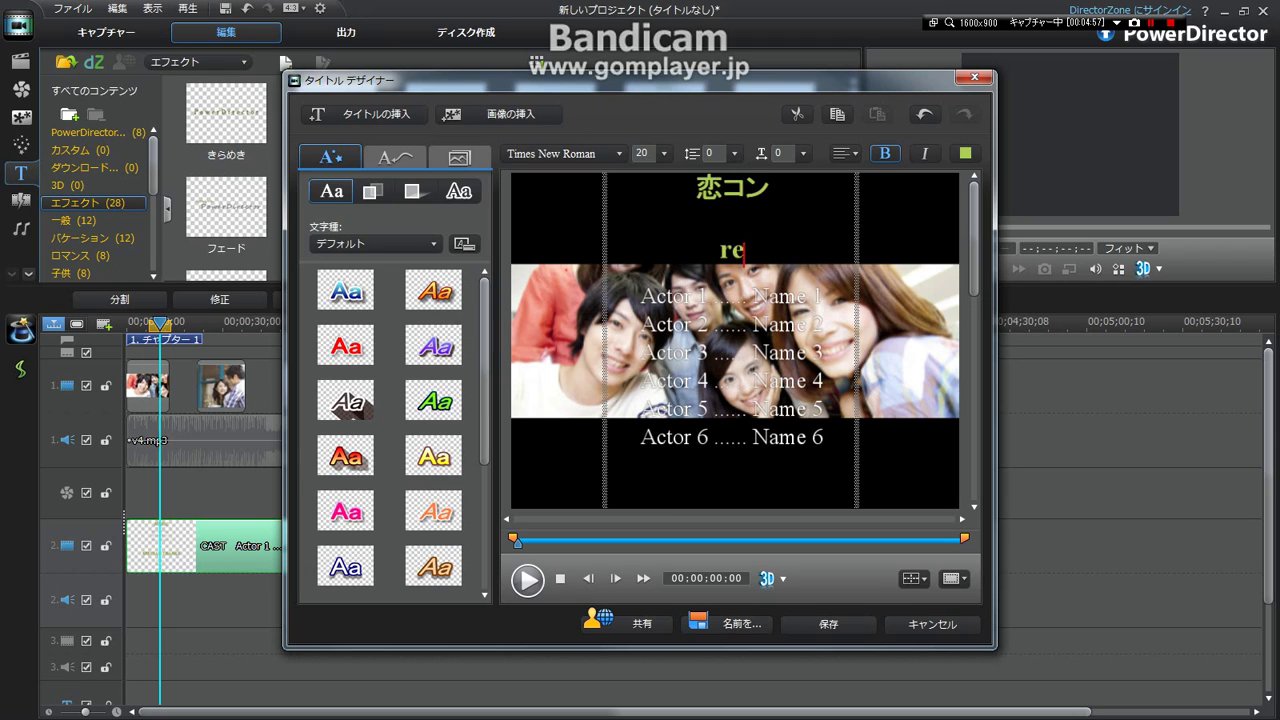
{"action": "type", "text": "nkon"}
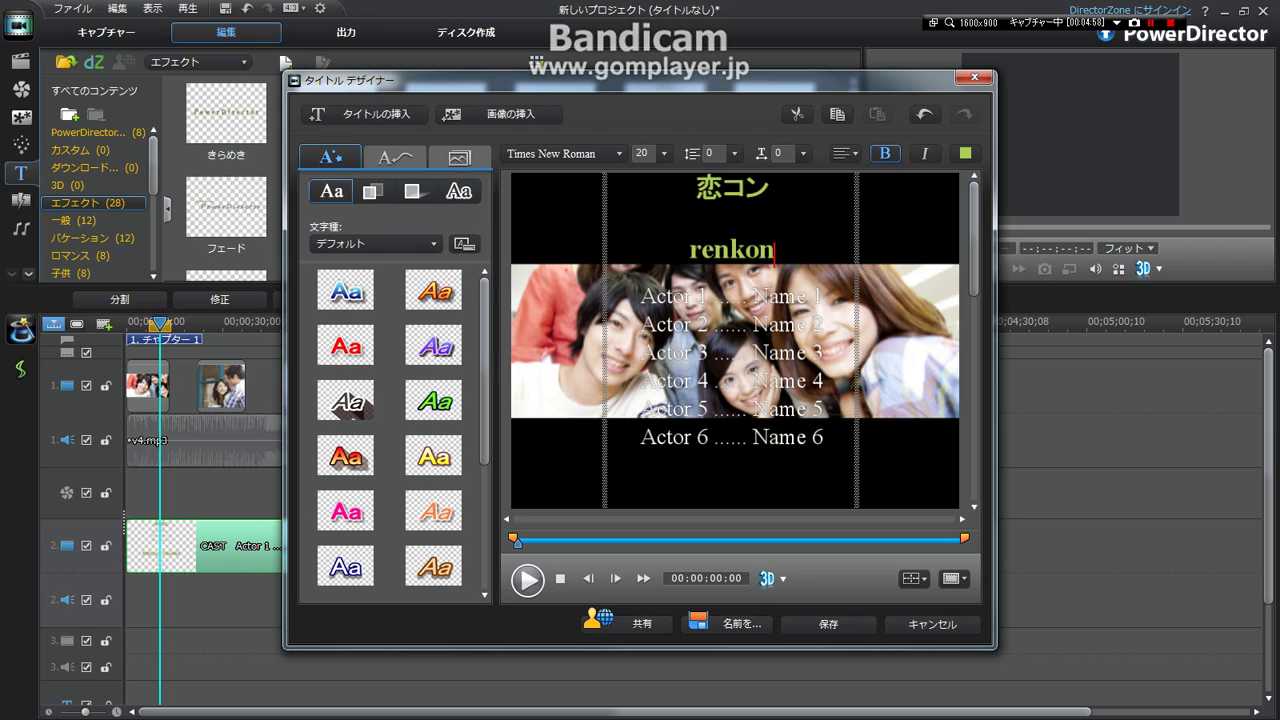
Delete the placeholder Actor and Name cast lines between renkon and the MUSIC heading.
{"action": "left_click", "coordinate": [640, 297]}
{"action": "left_click_drag", "start_coordinate": [826, 440], "coordinate": [658, 325]}
{"action": "key", "text": "Delete"}
{"action": "key", "text": "BackSpace"}
{"action": "key", "text": "BackSpace"}
{"action": "key", "text": "BackSpace"}
{"action": "key", "text": "BackSpace"}
{"action": "key", "text": "BackSpace"}
{"action": "key", "text": "BackSpace"}
{"action": "key", "text": "BackSpace"}
{"action": "key", "text": "BackSpace"}
{"action": "key", "text": "BackSpace"}
{"action": "key", "text": "BackSpace"}
{"action": "key", "text": "BackSpace"}
{"action": "key", "text": "BackSpace"}
{"action": "key", "text": "BackSpace"}
{"action": "key", "text": "BackSpace"}
{"action": "key", "text": "BackSpace"}
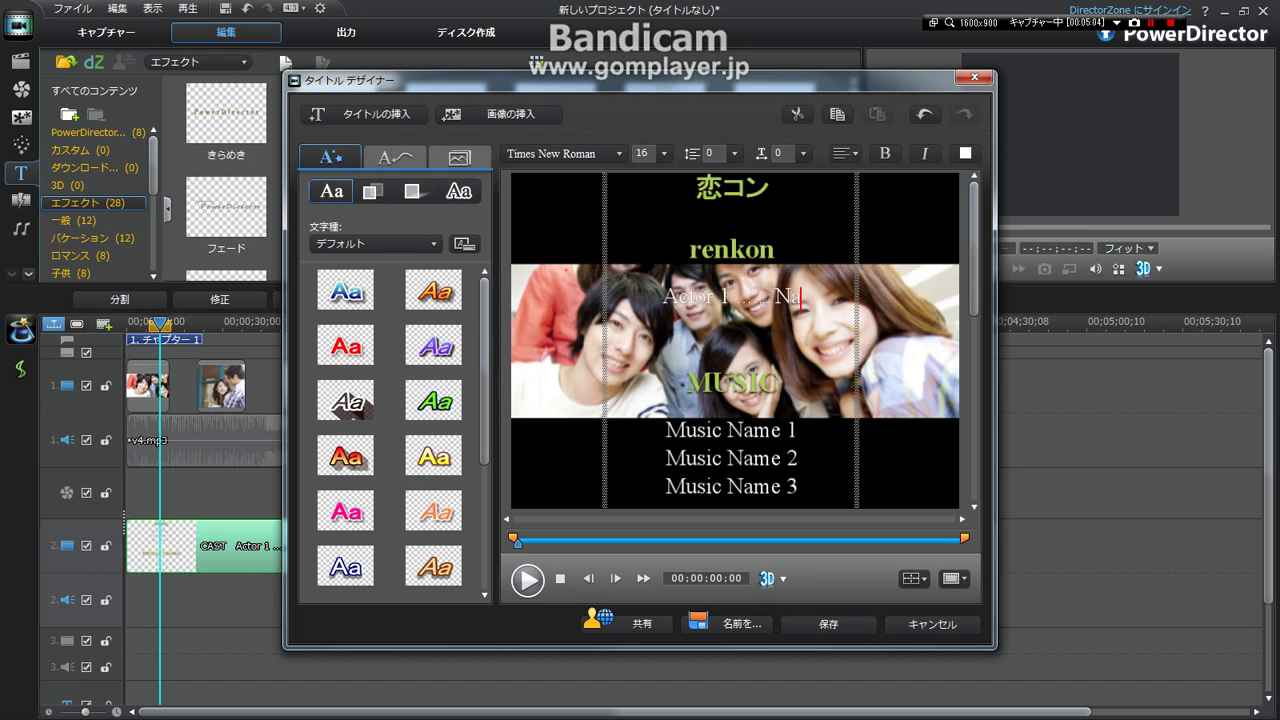
{"action": "key", "text": "BackSpace"}
{"action": "key", "text": "BackSpace"}
{"action": "key", "text": "BackSpace"}
{"action": "key", "text": "BackSpace"}
{"action": "key", "text": "BackSpace"}
{"action": "key", "text": "BackSpace"}
{"action": "key", "text": "BackSpace"}
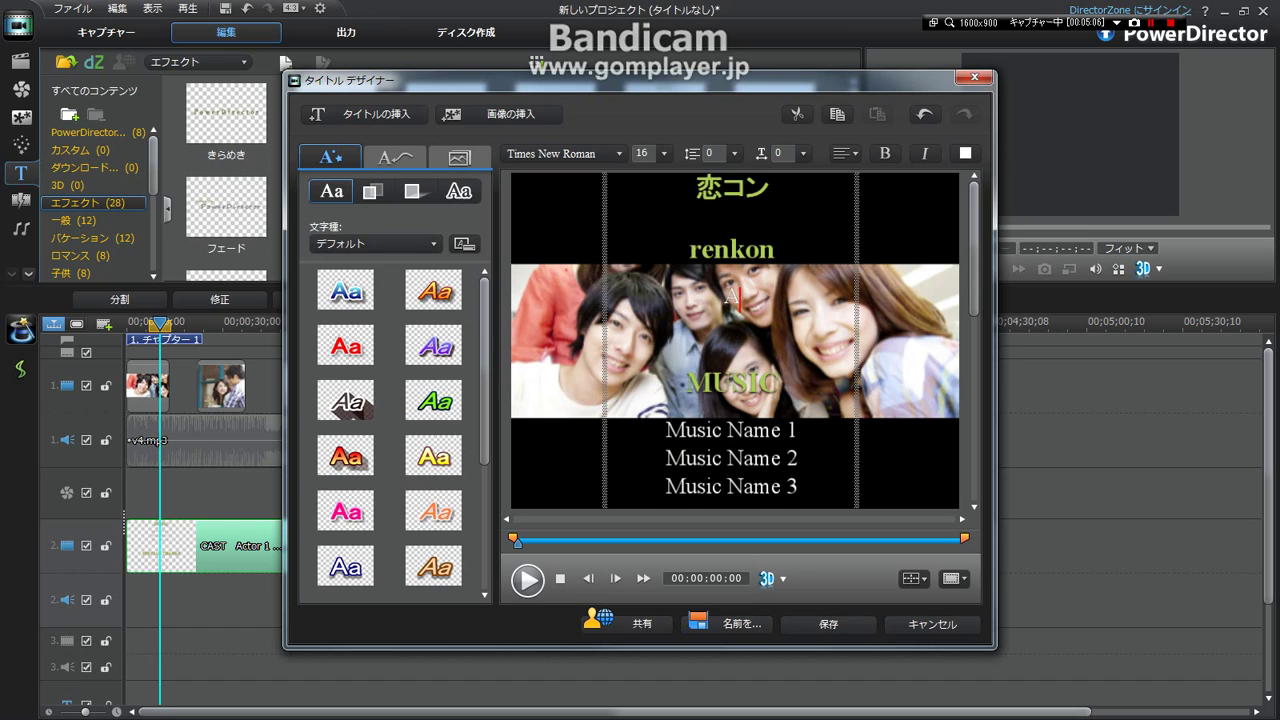
Enter the sentence 誰もが最初は他人でした。 below renkon, with blank lines before and after it.
{"action": "key", "text": "Return"}
{"action": "key", "text": "Return"}
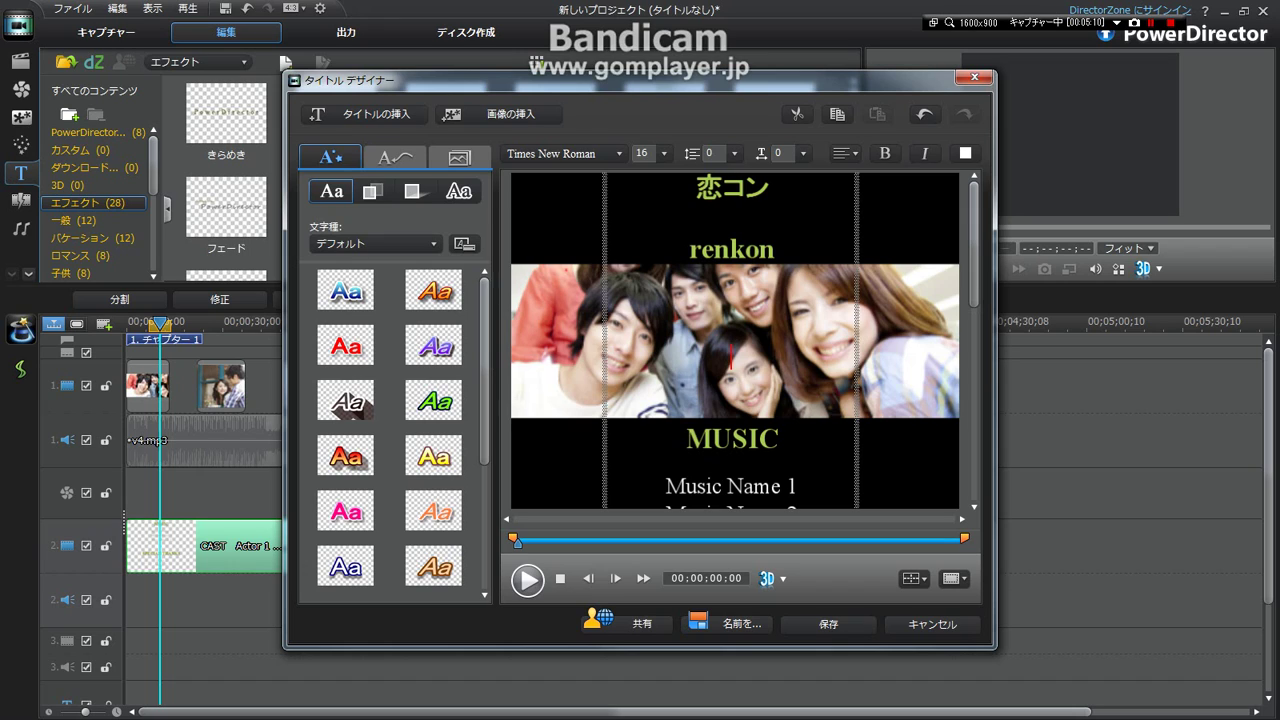
{"action": "type", "text": "daremo"}
{"action": "key", "text": "BackSpace"}
{"action": "key", "text": "BackSpace"}
{"action": "key", "text": "BackSpace"}
{"action": "key", "text": "BackSpace"}
{"action": "key", "text": "BackSpace"}
{"action": "key", "text": "BackSpace"}
{"action": "type", "text": "誰もが最初は"}
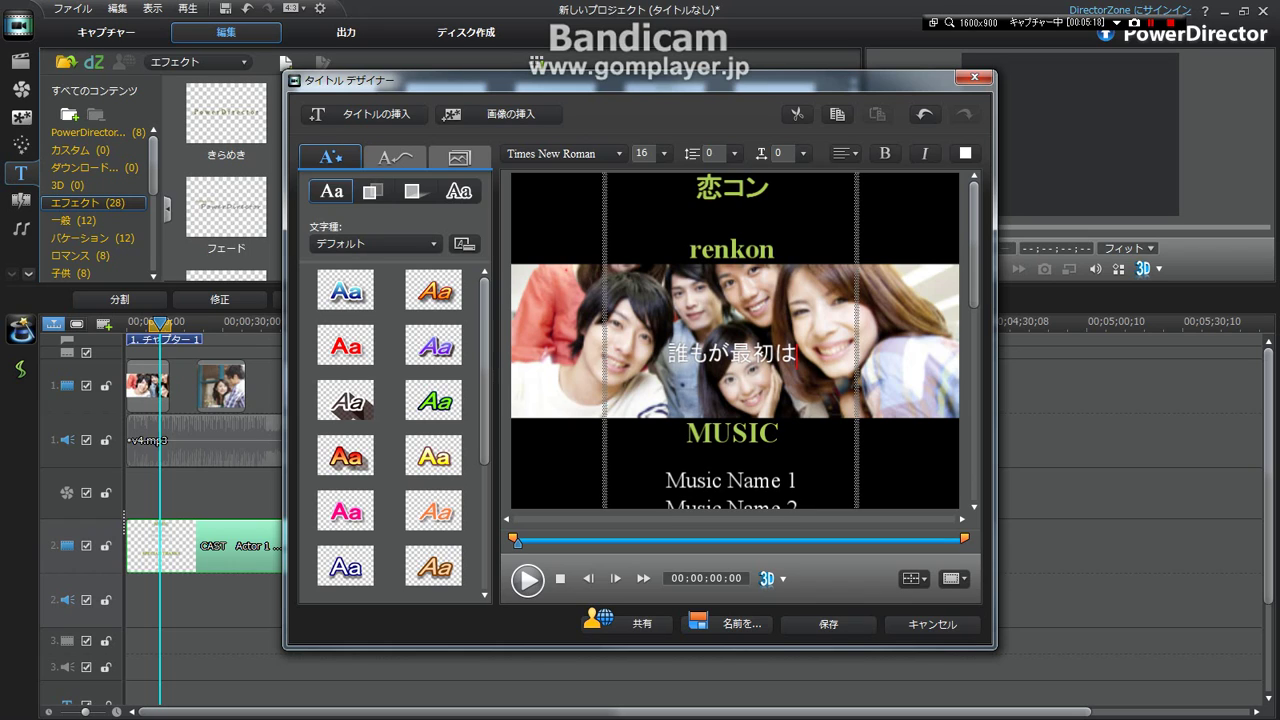
{"action": "type", "text": "他人でした"}
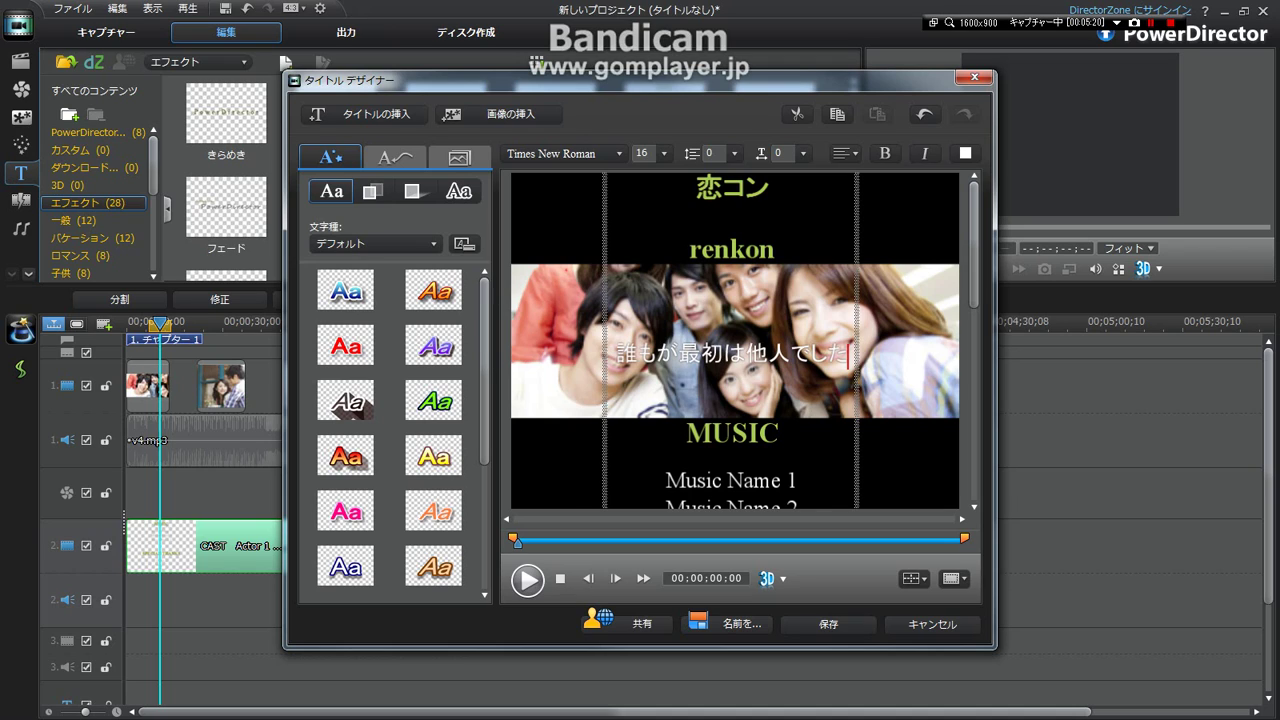
{"action": "type", "text": "。"}
{"action": "key", "text": "Return"}
{"action": "key", "text": "Return"}
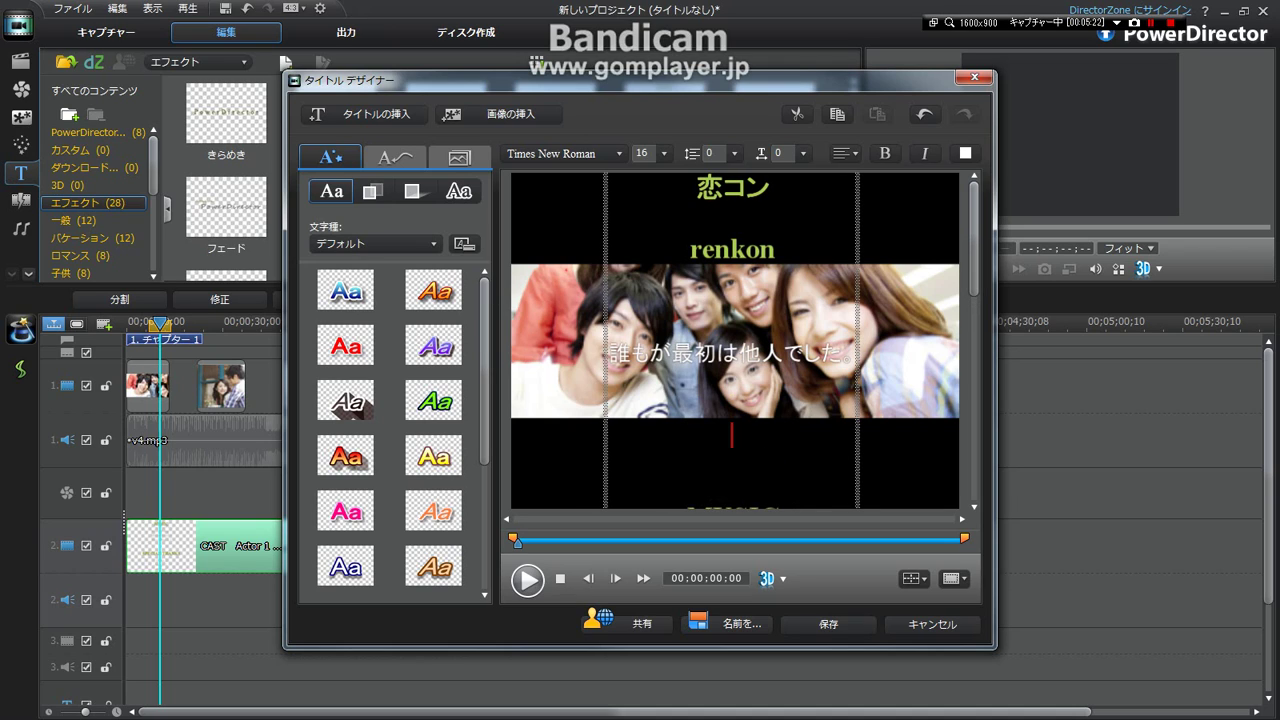
Add the lines いろいろなエピソードを重ねて and この偶然の出会いに below the first sentence.
{"action": "type", "text": "いろいろな"}
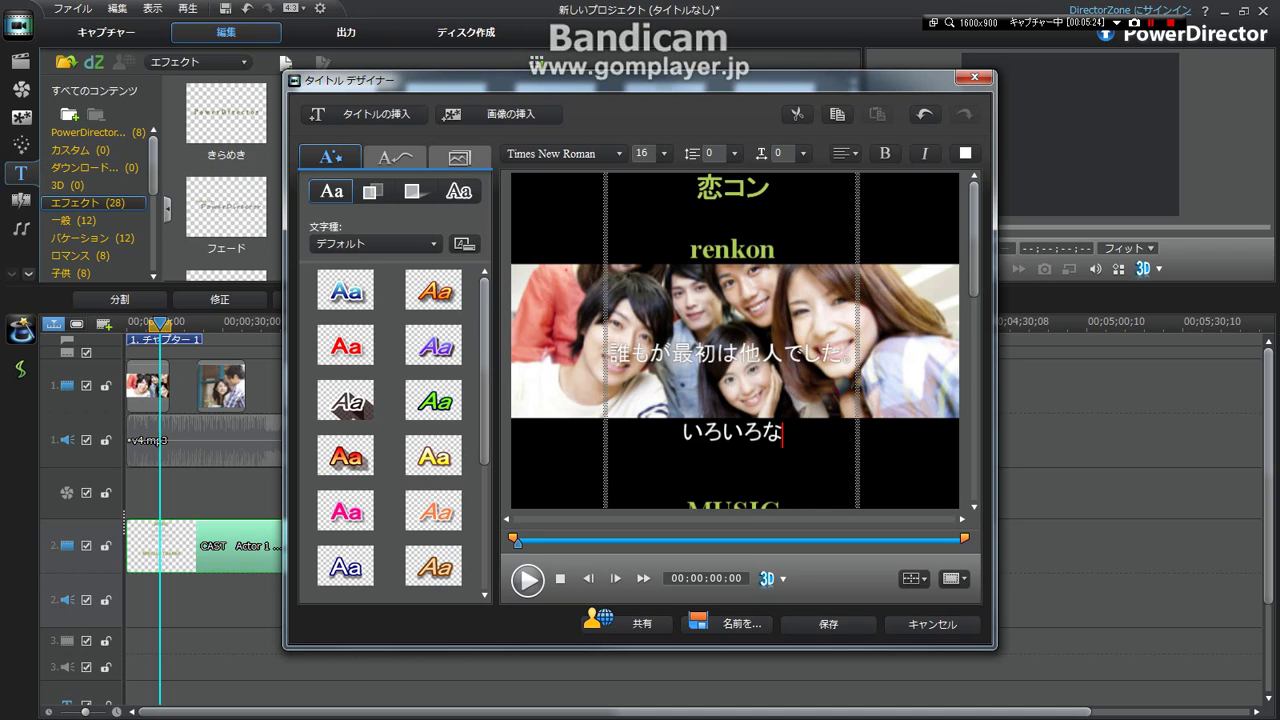
{"action": "type", "text": "エピソードを"}
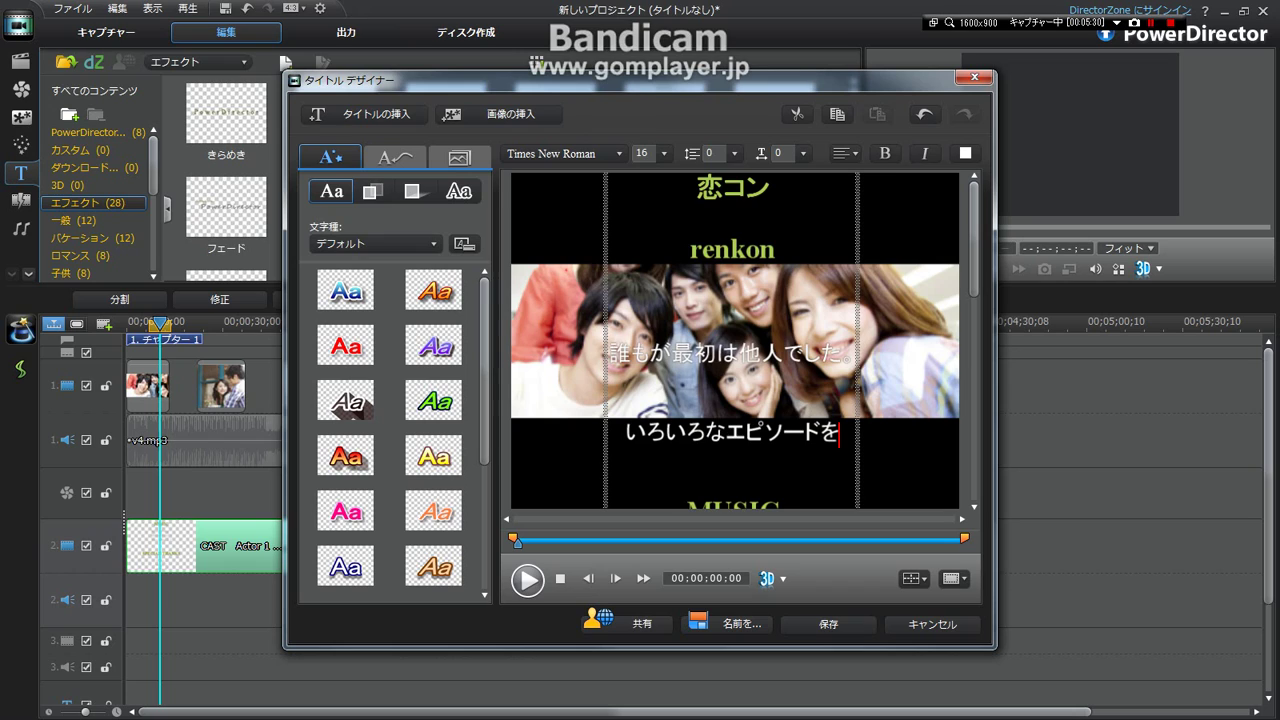
{"action": "type", "text": "重ねて"}
{"action": "key", "text": "Return"}
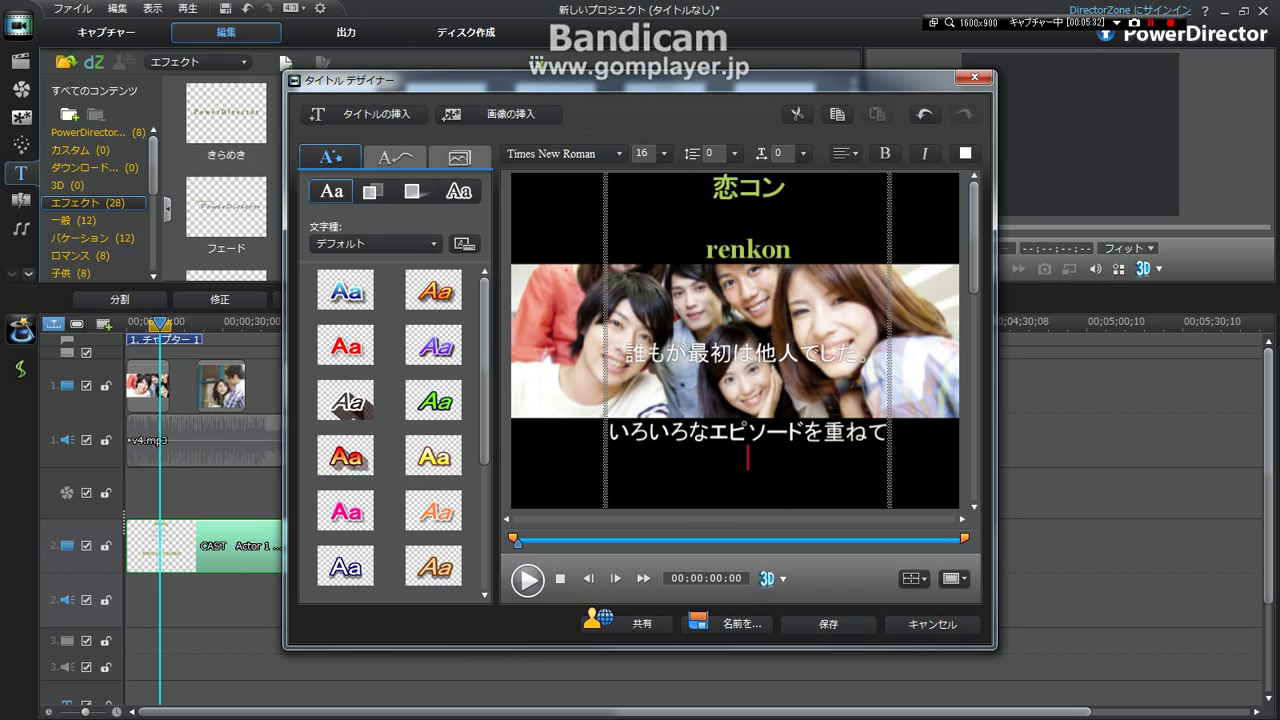
{"action": "type", "text": "この偶然の"}
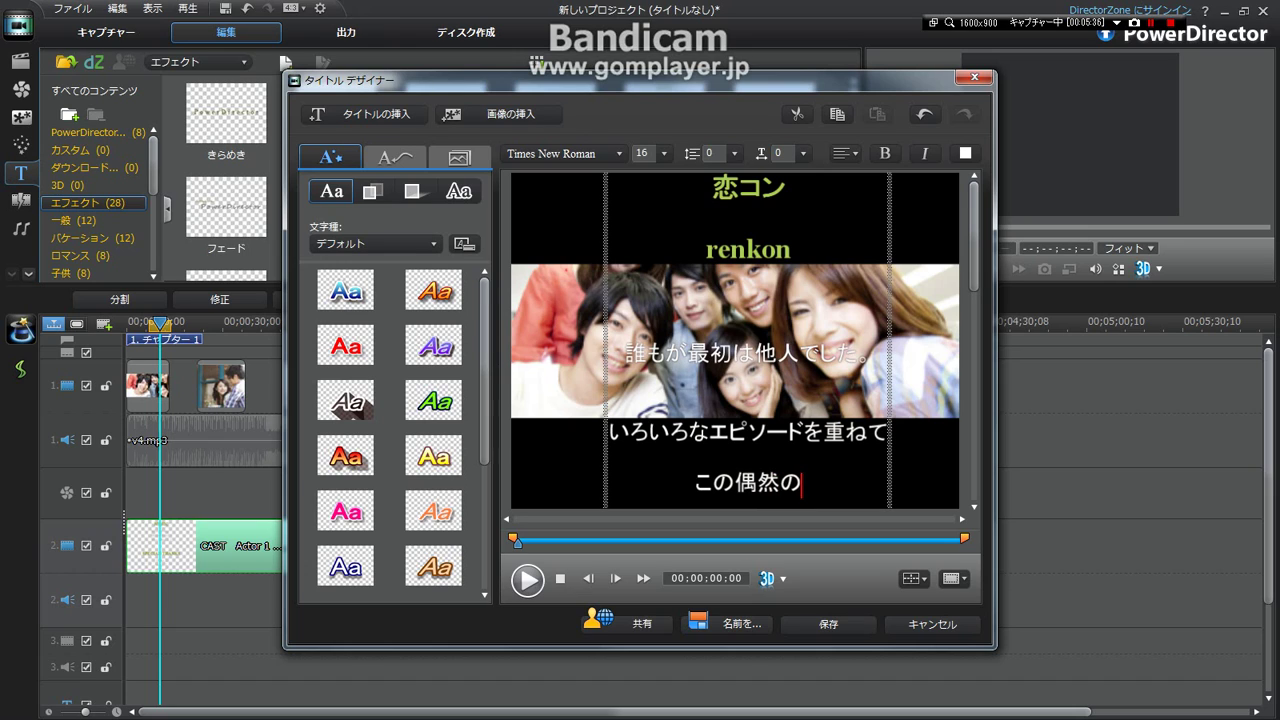
{"action": "type", "text": "出会いに"}
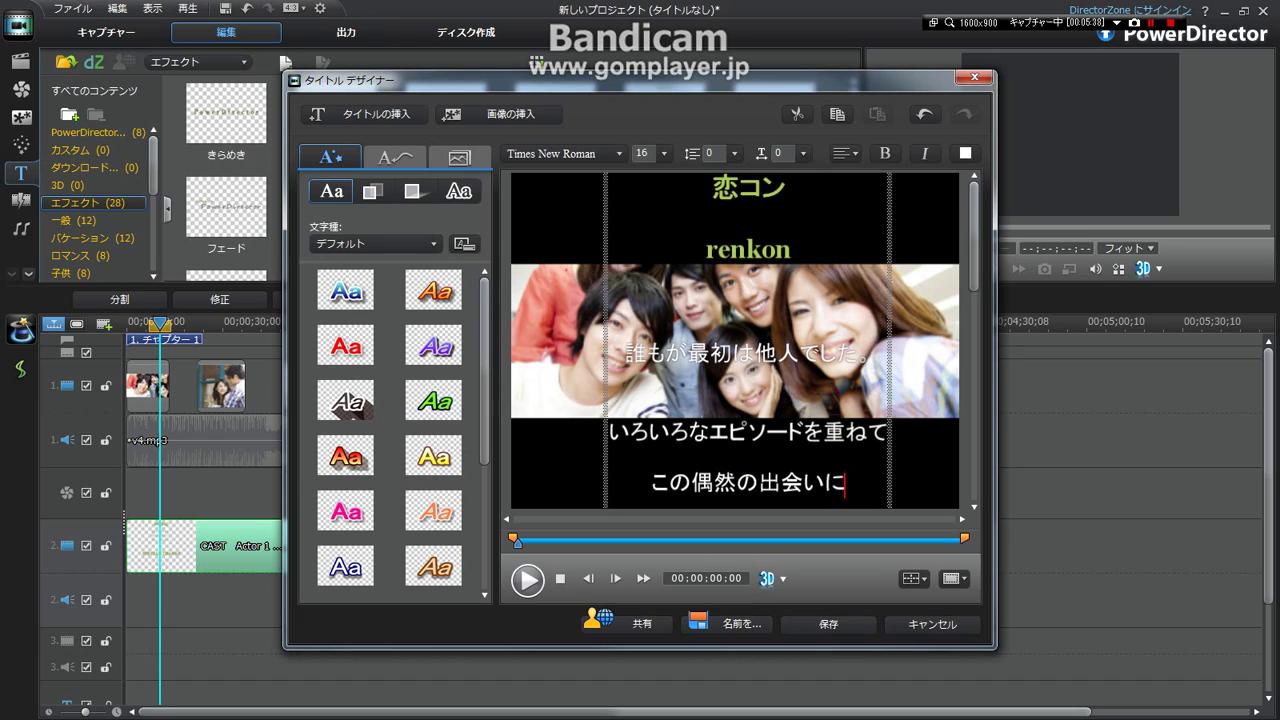
Finish the sentence with the new line ドラマを紡いでゆくのです。.
{"action": "key", "text": "Return"}
{"action": "type", "text": "おら聞を"}
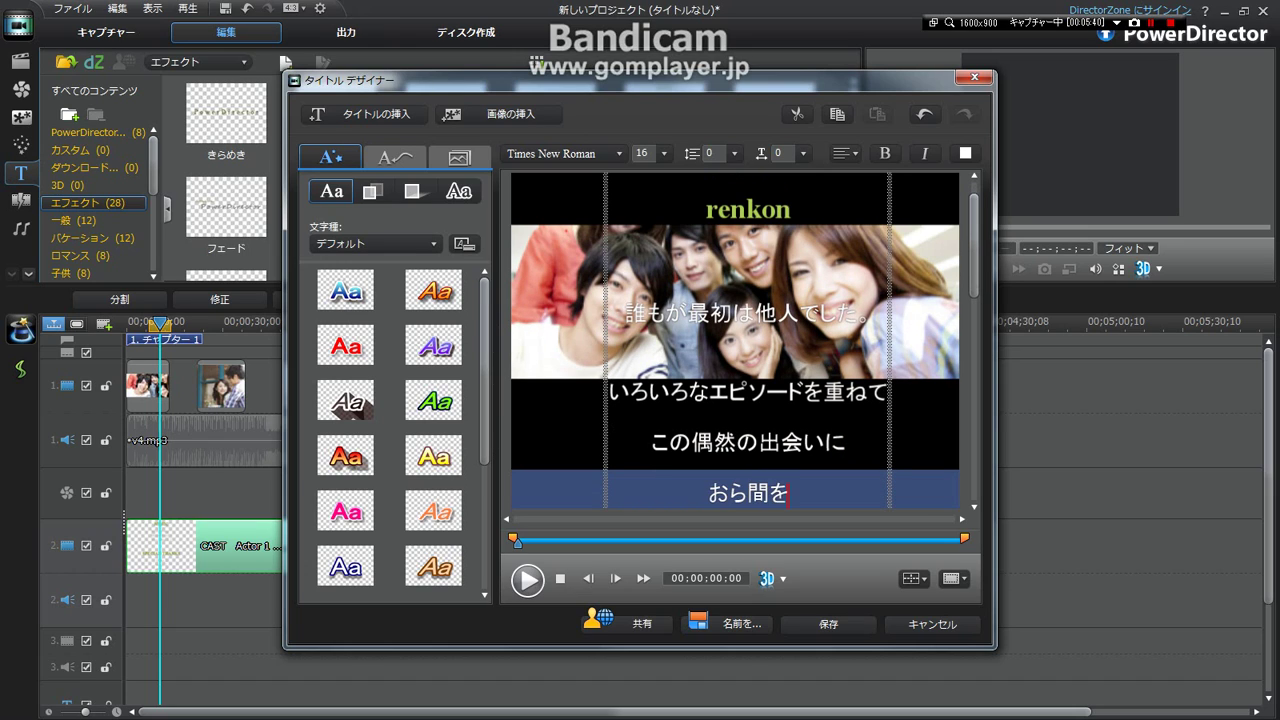
{"action": "key", "text": "BackSpace"}
{"action": "key", "text": "BackSpace"}
{"action": "key", "text": "BackSpace"}
{"action": "key", "text": "BackSpace"}
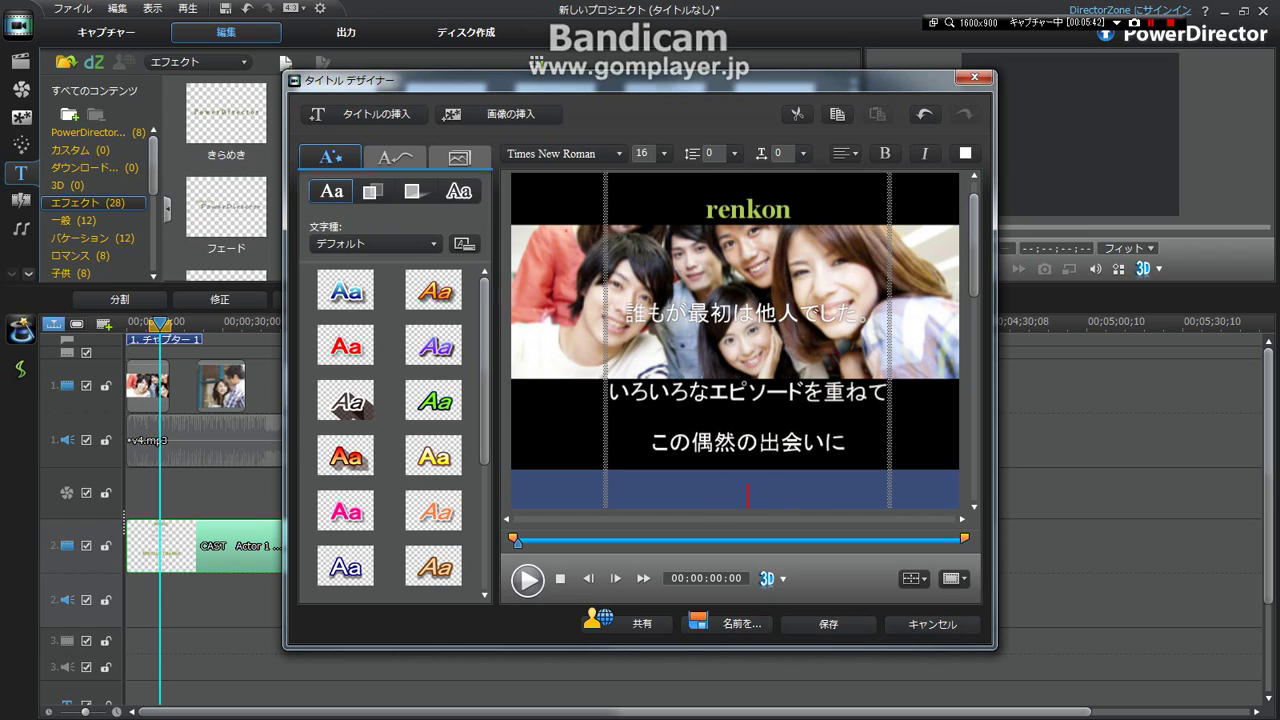
{"action": "type", "text": "ドラマを"}
{"action": "type", "text": "紡いでゆくのです。"}
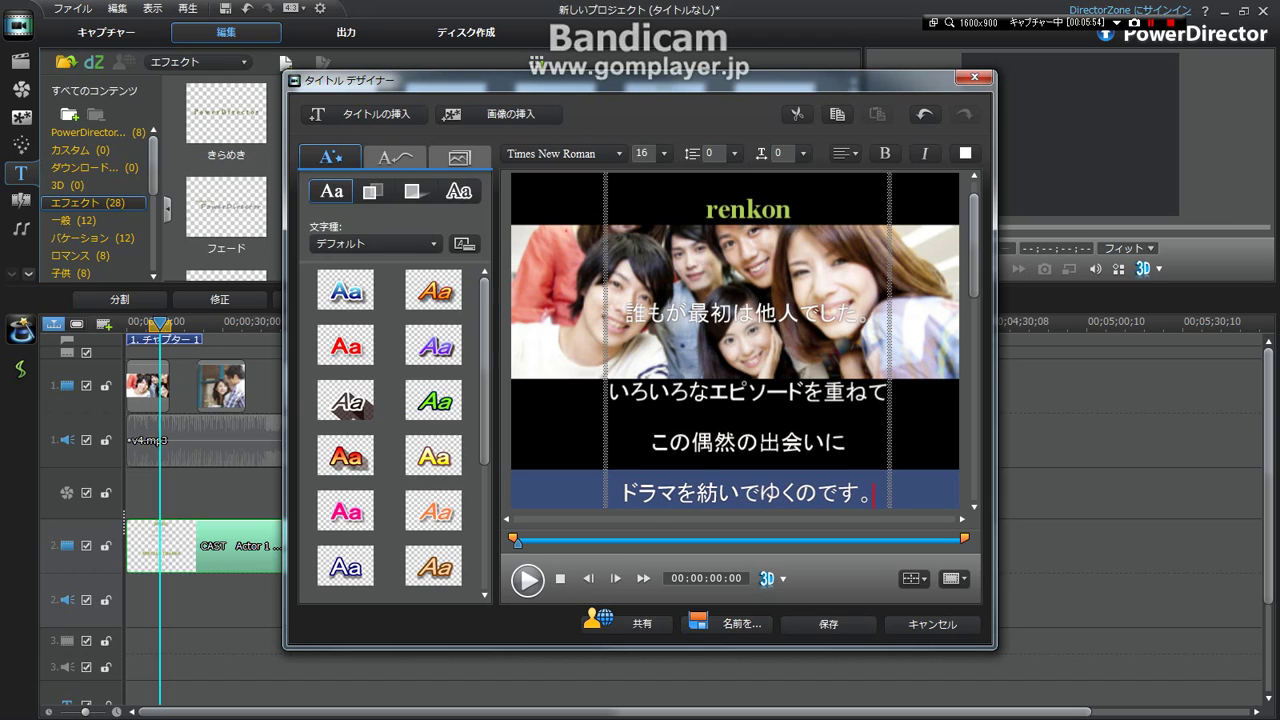
Add 「恋コン」 on its own line below the sentence, set off by blank lines.
{"action": "key", "text": "Return"}
{"action": "key", "text": "Return"}
{"action": "type", "text": "「"}
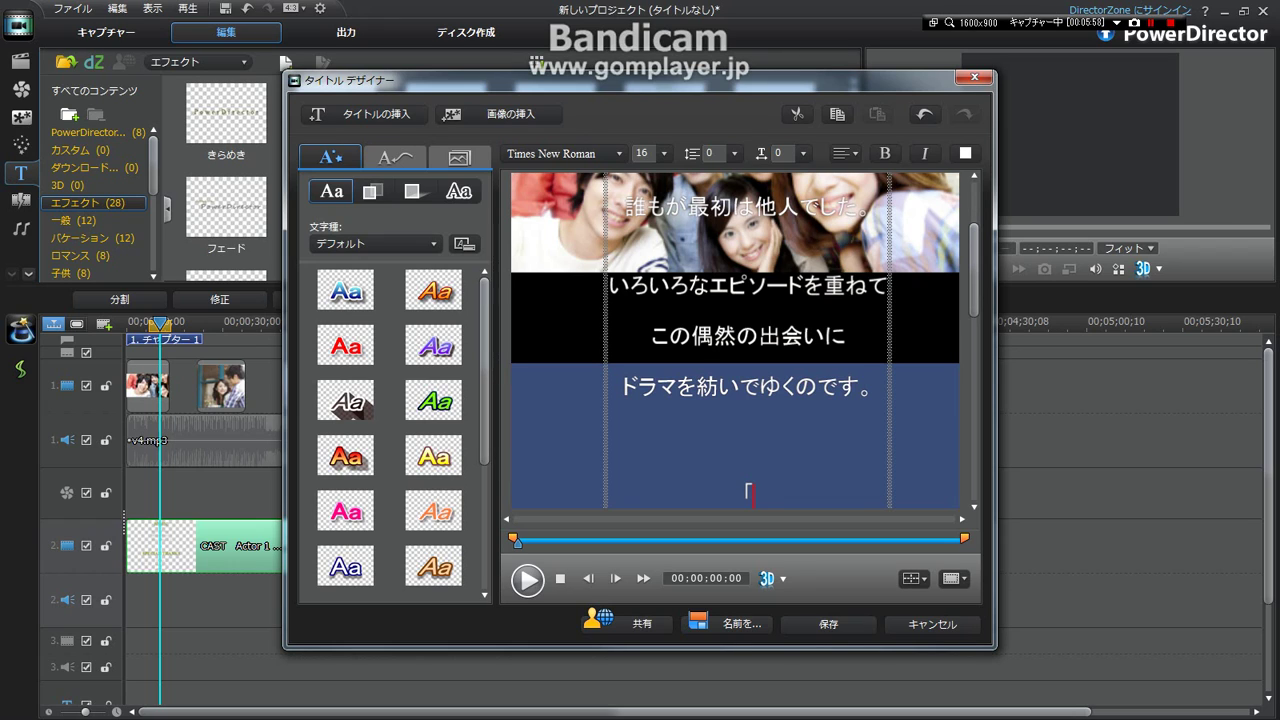
{"action": "type", "text": "恋コン」"}
{"action": "key", "text": "Return"}
{"action": "key", "text": "Return"}
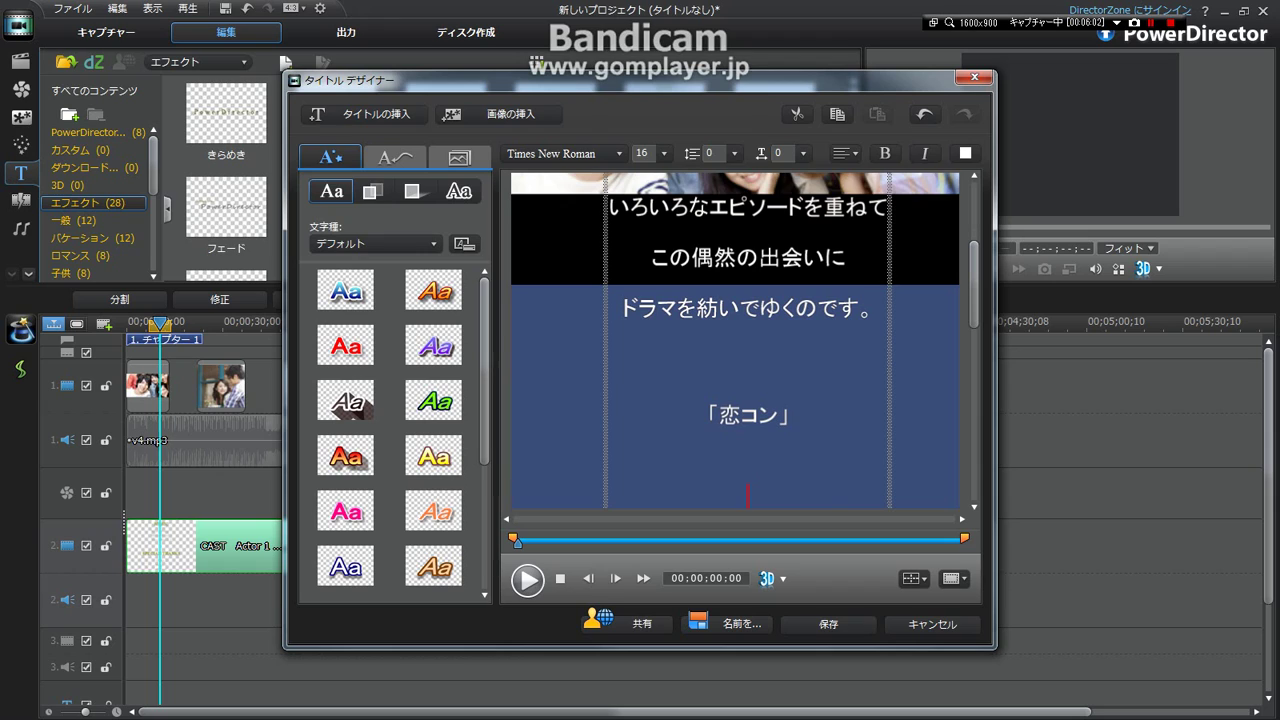
Enter the line 一見変わったタイトルですが below 「恋コン」.
{"action": "type", "text": "一見"}
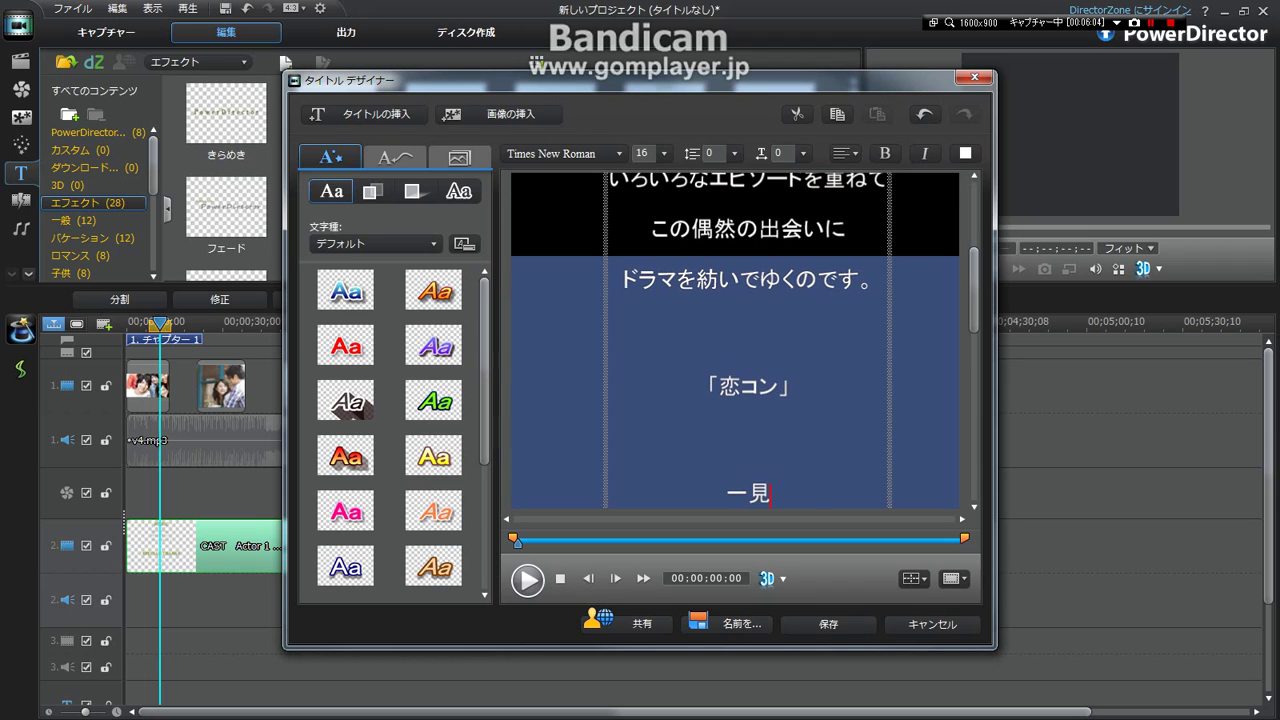
{"action": "type", "text": "変わった"}
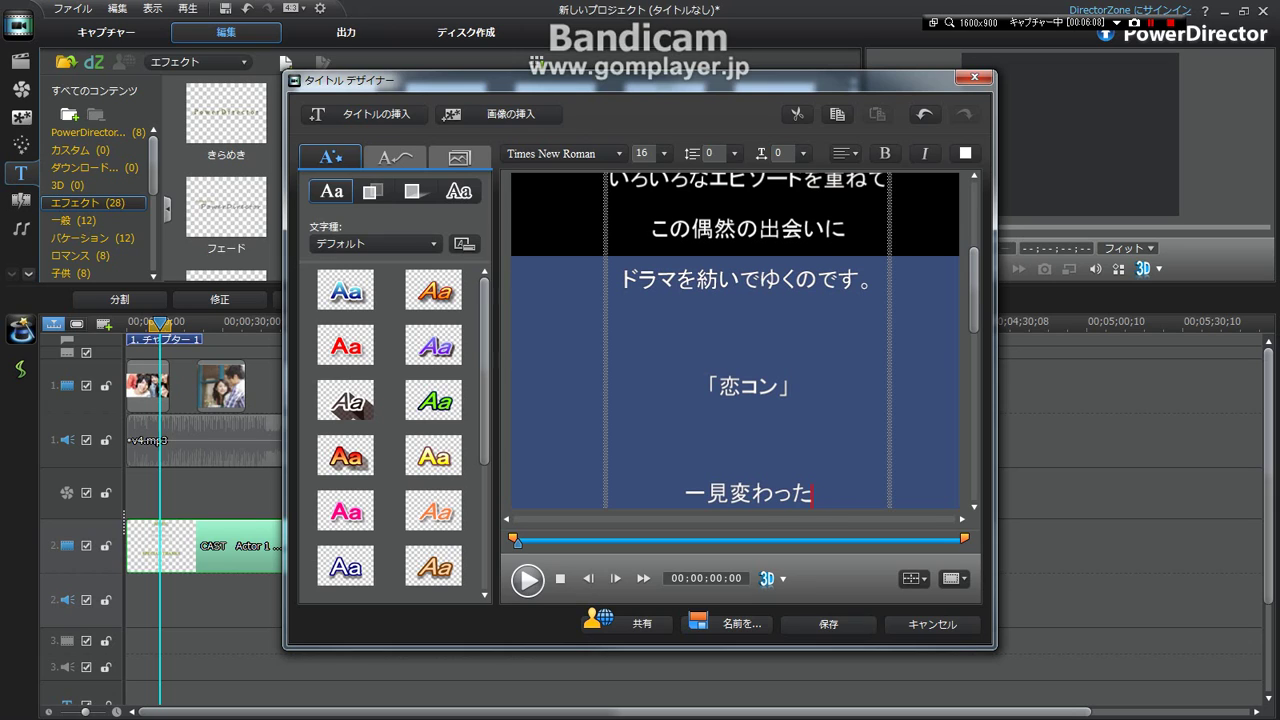
{"action": "type", "text": "タイトル"}
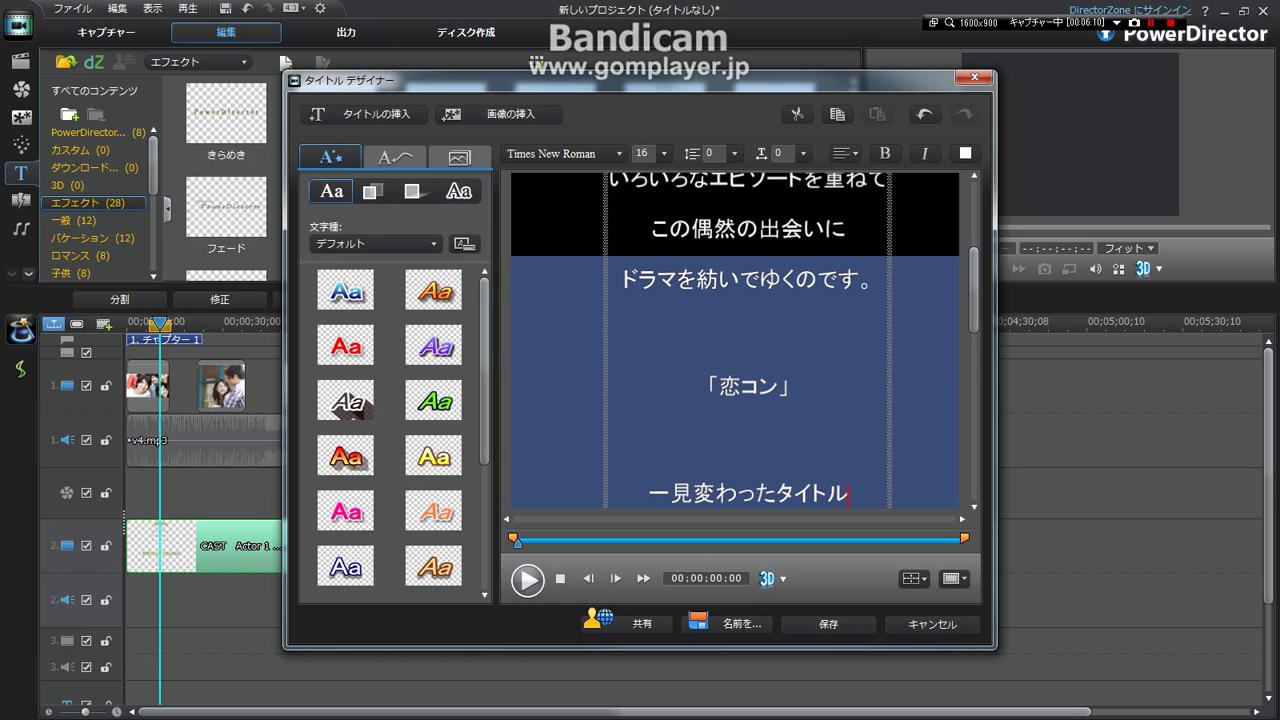
{"action": "type", "text": "ですが"}
{"action": "key", "text": "Return"}
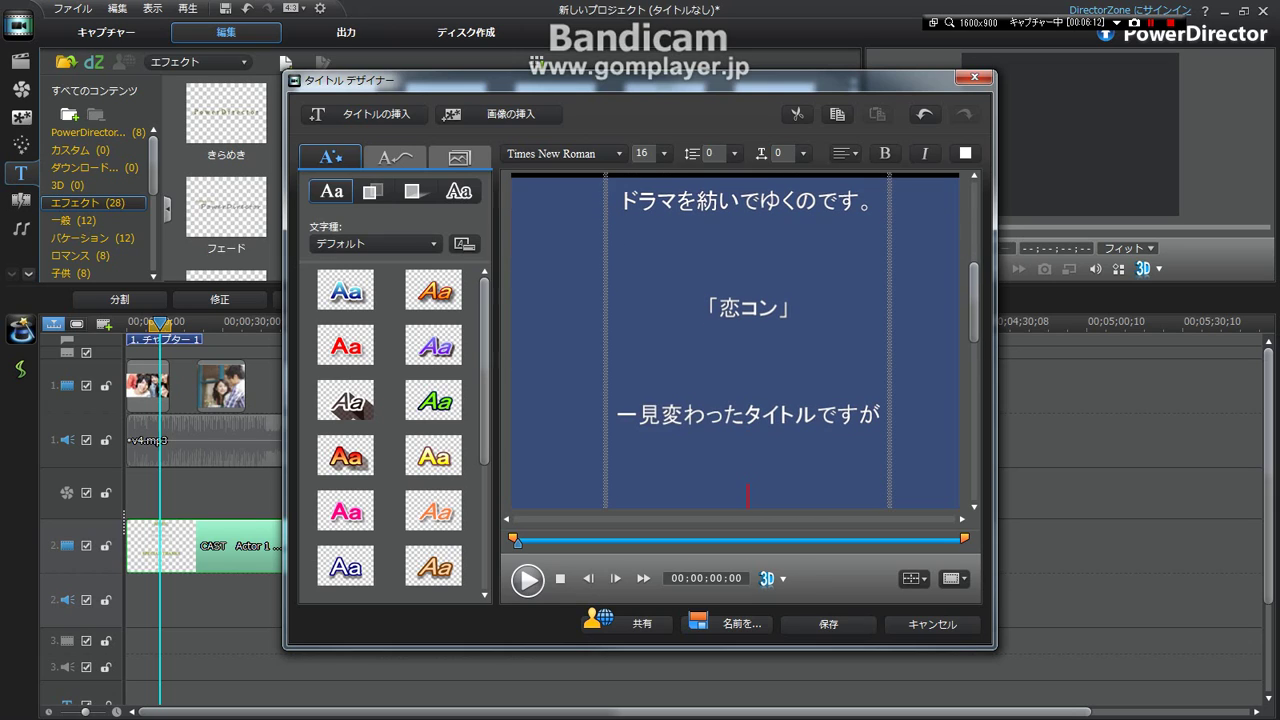
Add the lines 恋にコンタクトする and という意味でも, followed by a blank line.
{"action": "type", "text": "恋にコンタクトする"}
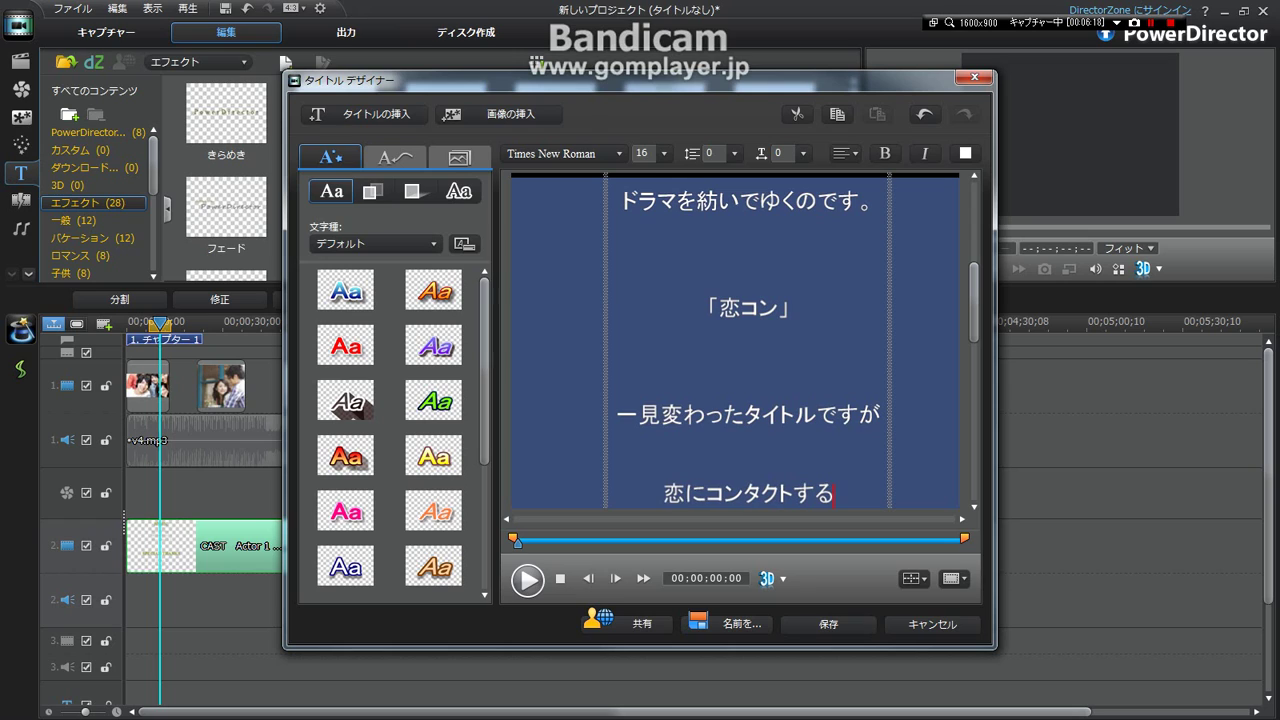
{"action": "key", "text": "Return"}
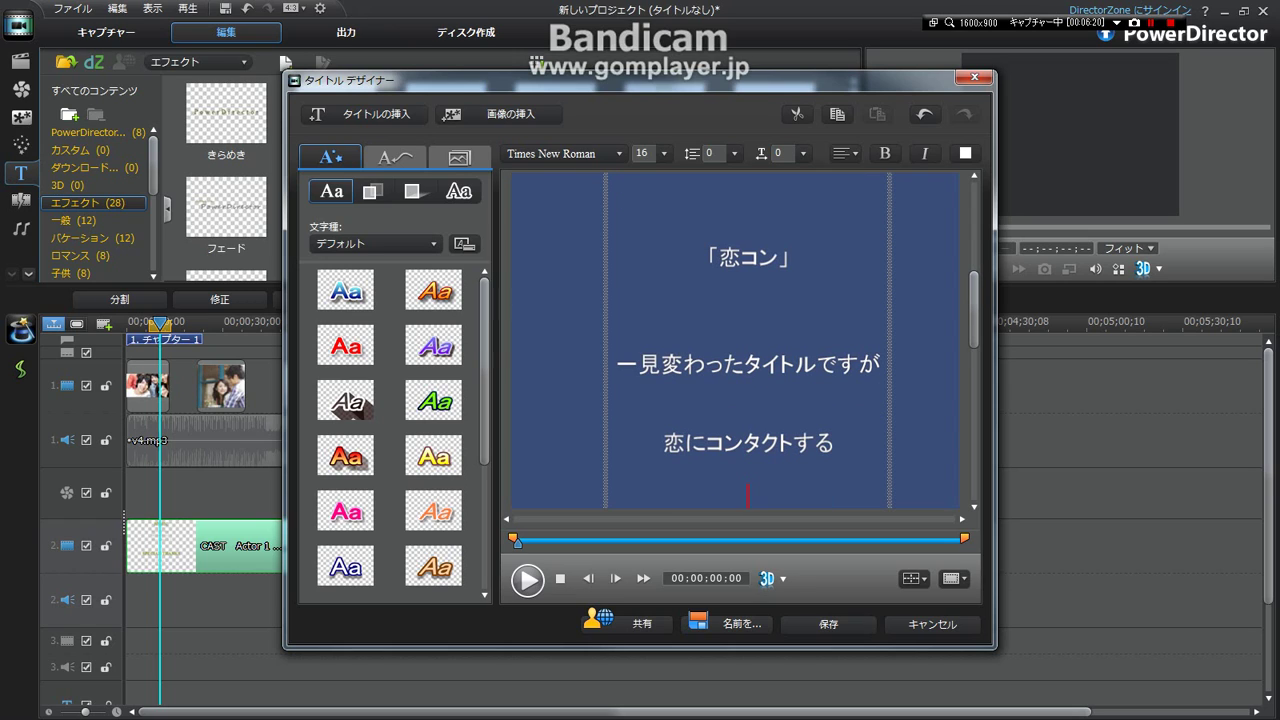
{"action": "type", "text": "という意味でも"}
{"action": "key", "text": "Return"}
{"action": "key", "text": "Return"}
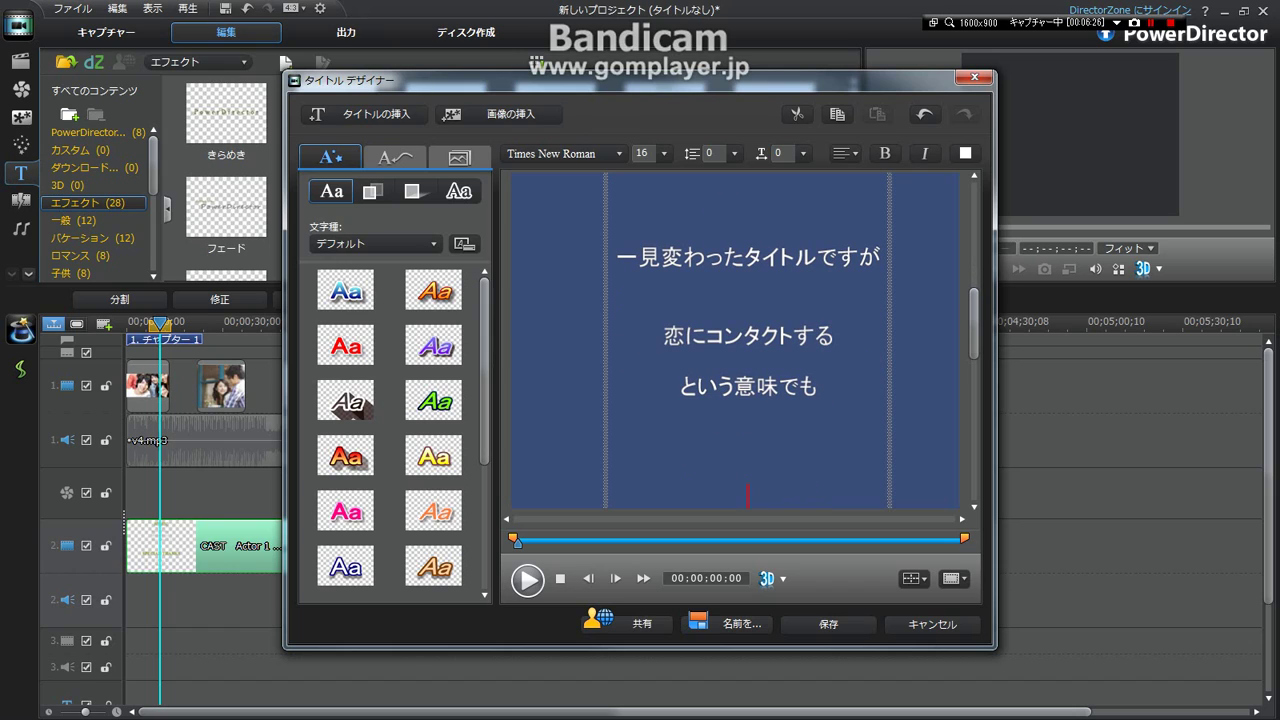
Enter the line 恋をコントロールする at the end of the new text.
{"action": "type", "text": "恋"}
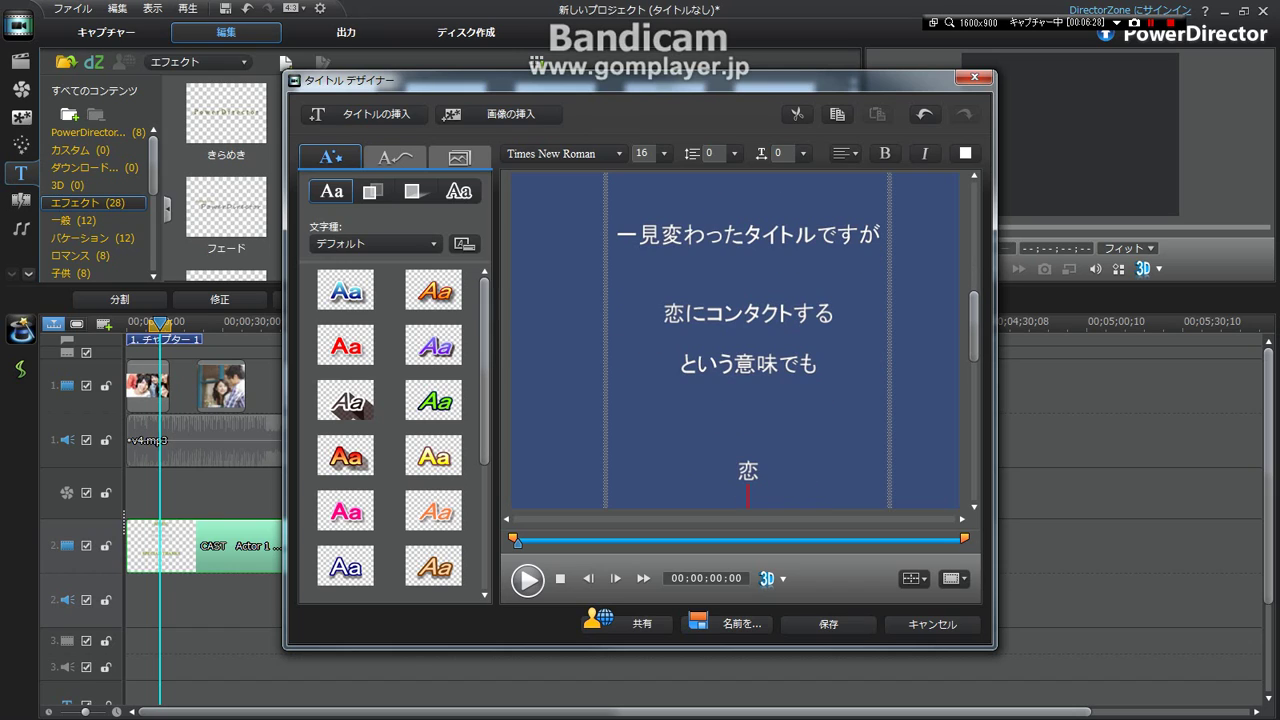
{"action": "key", "text": "BackSpace"}
{"action": "type", "text": "をコントロール"}
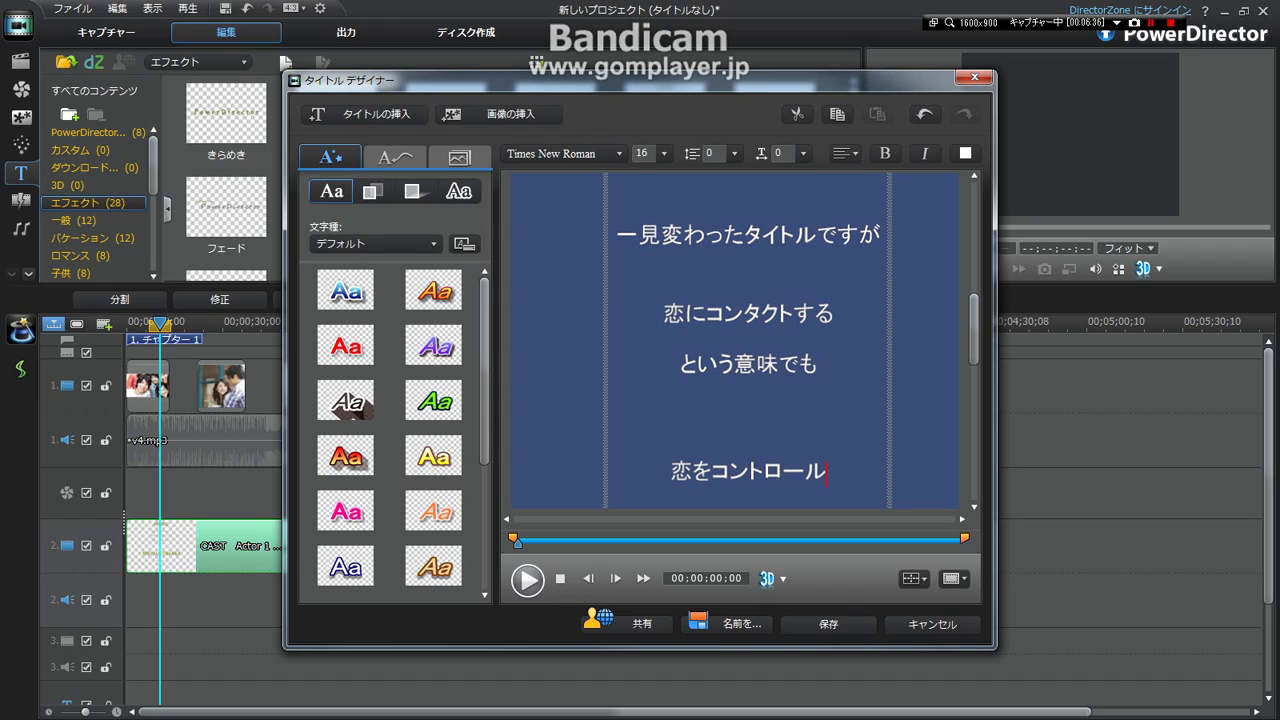
{"action": "type", "text": "する"}
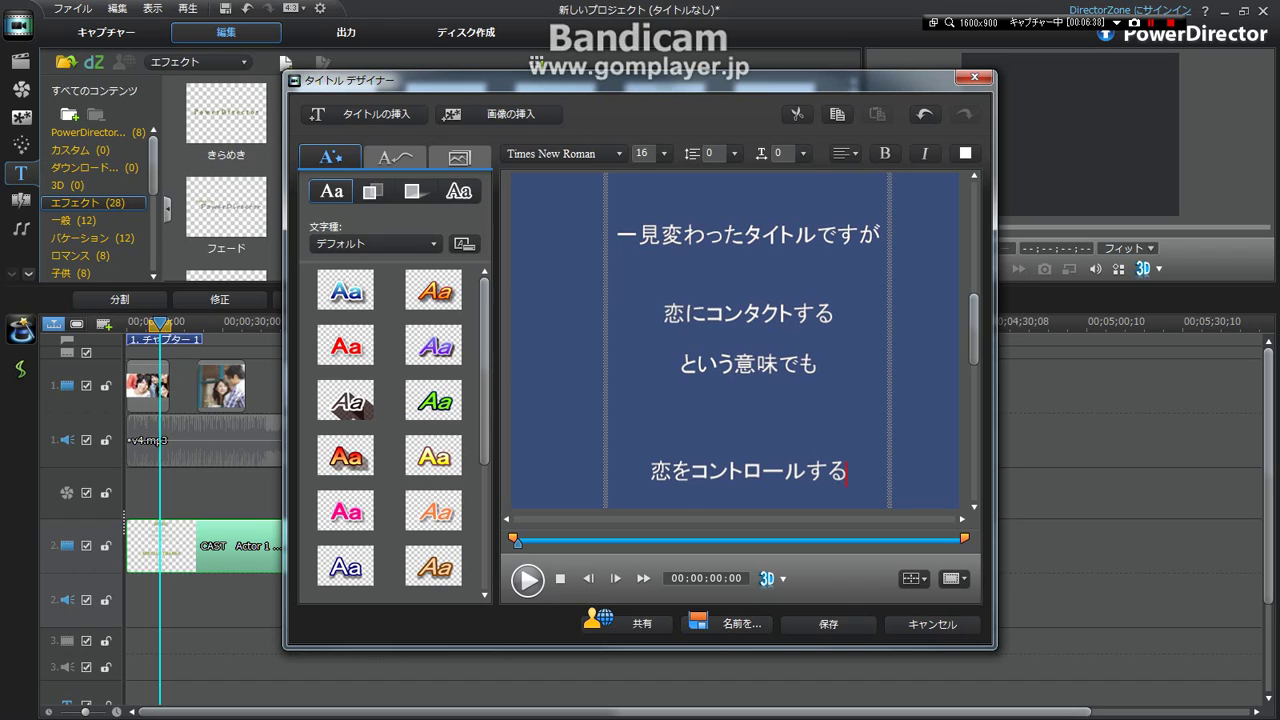
Add the line という意味でも below 恋をコントロールする, followed by a line break.
{"action": "key", "text": "Return"}
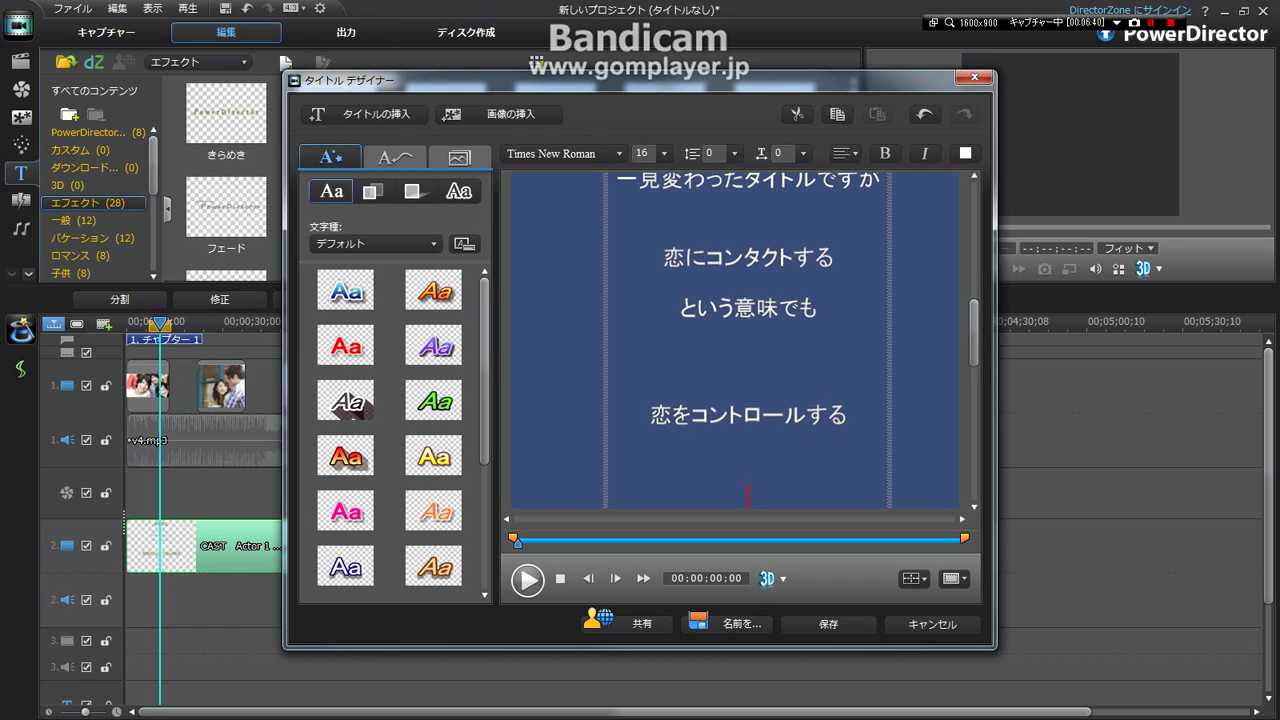
{"action": "type", "text": "という意味尾でも"}
{"action": "key", "text": "BackSpace"}
{"action": "key", "text": "BackSpace"}
{"action": "key", "text": "BackSpace"}
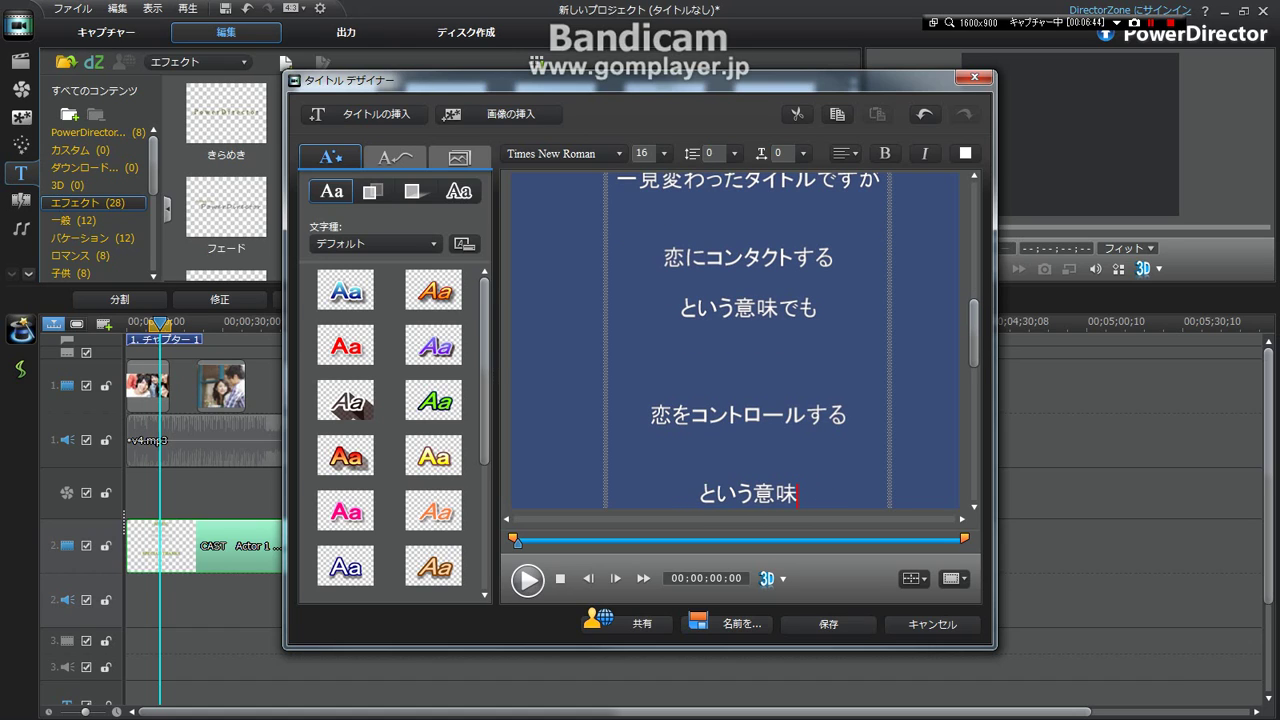
{"action": "type", "text": "でも"}
{"action": "key", "text": "Return"}
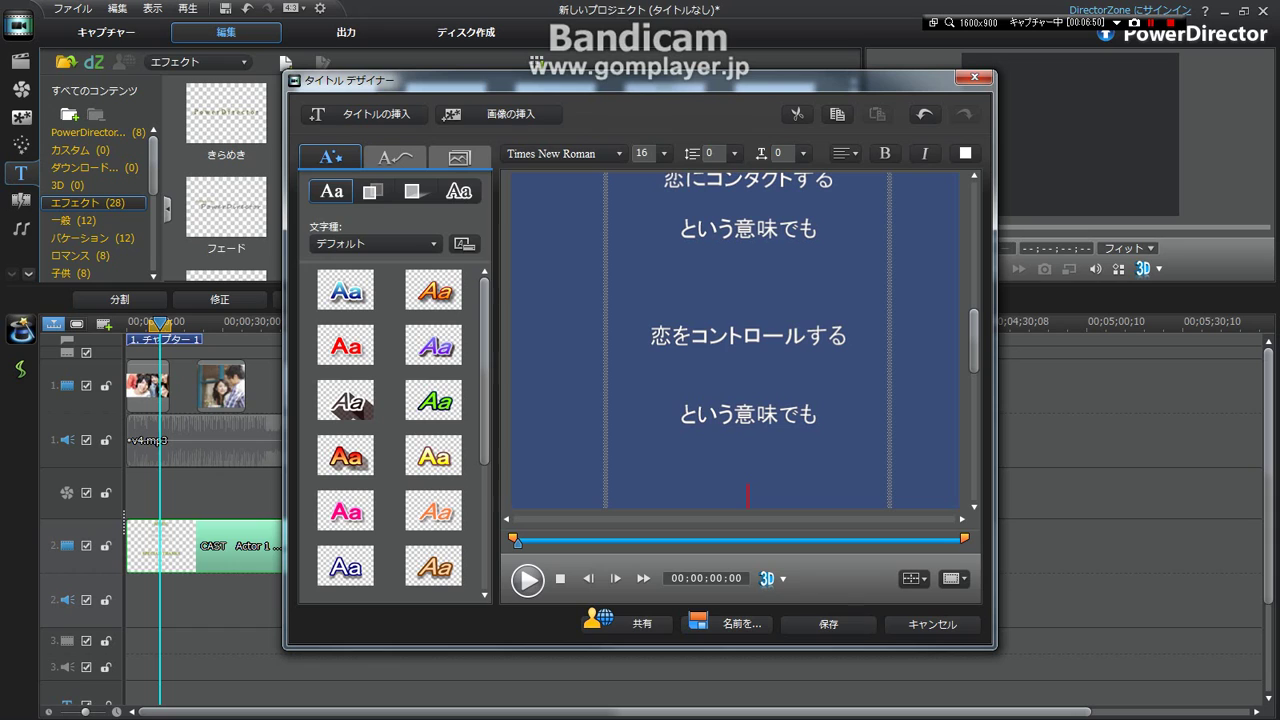
Add the closing lines お使いいただけると and 思います。 below という意味でも.
{"action": "type", "text": "お使いいただけると"}
{"action": "key", "text": "Return"}
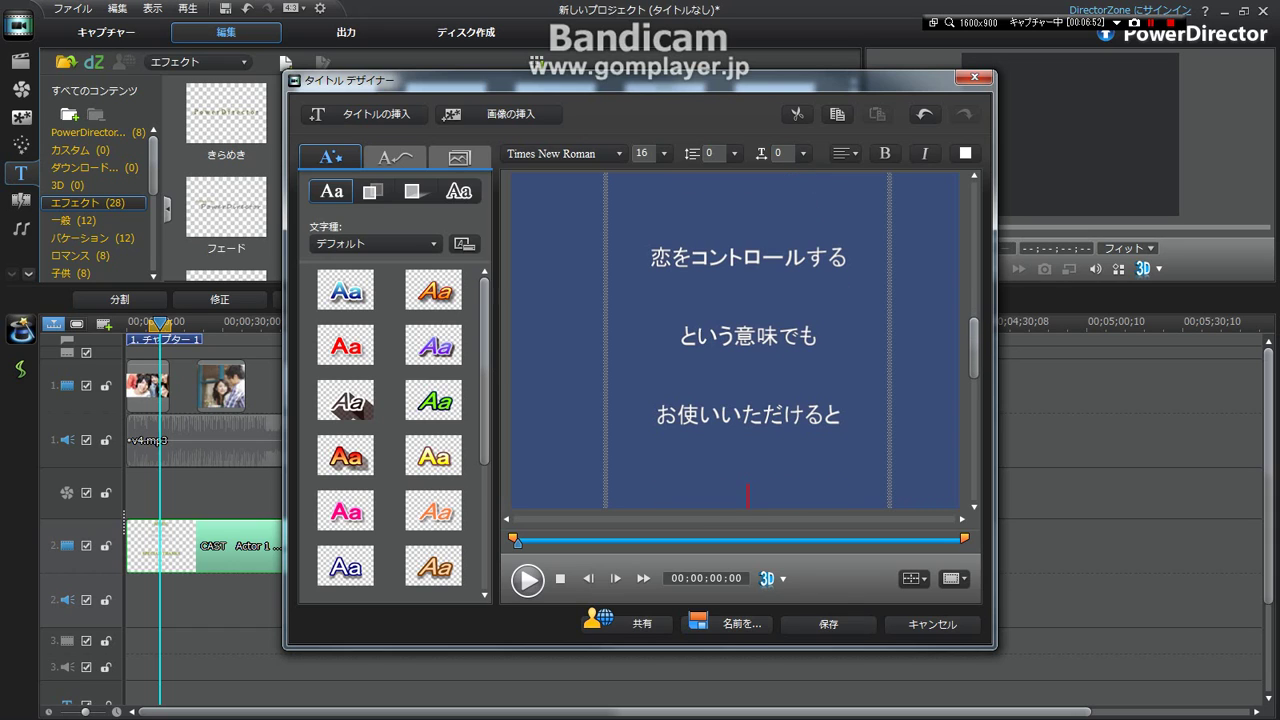
{"action": "type", "text": "思います。"}
{"action": "key", "text": "Return"}
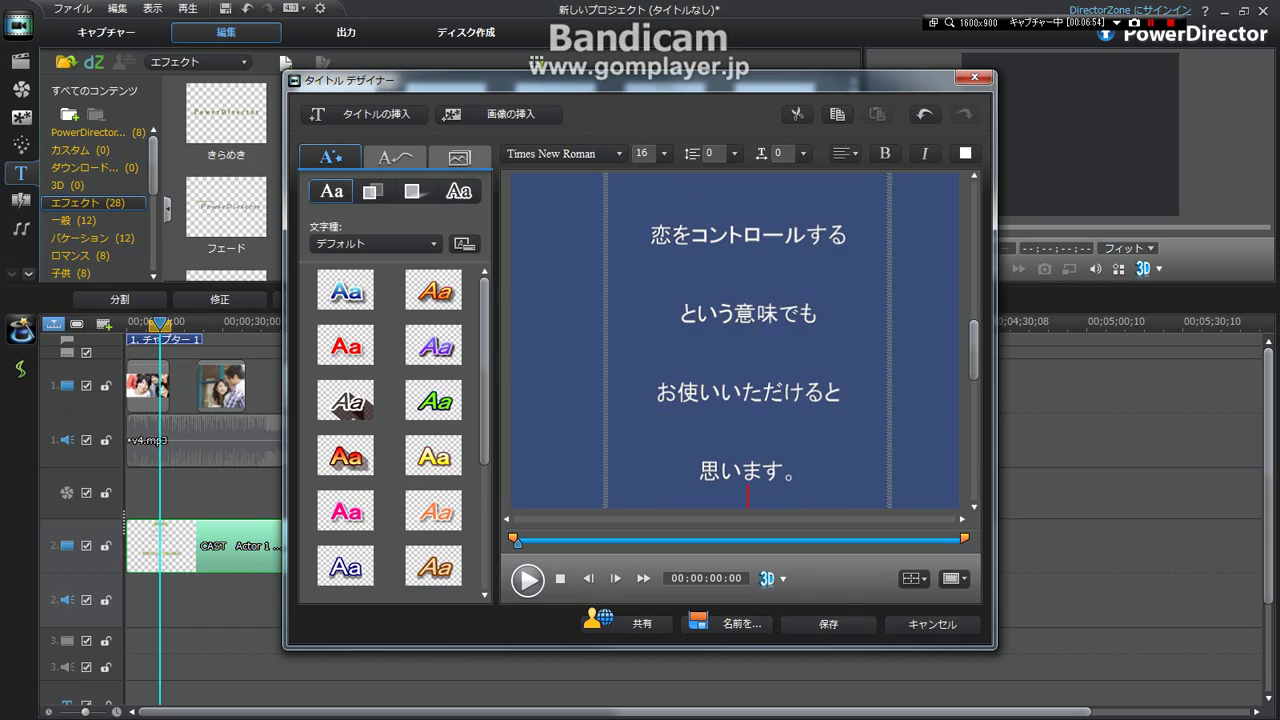
Replace the MUSIC heading with 「恋コン」 and add blank lines beneath it.
{"action": "key", "text": "Down"}
{"action": "key", "text": "Down"}
{"action": "key", "text": "Down"}
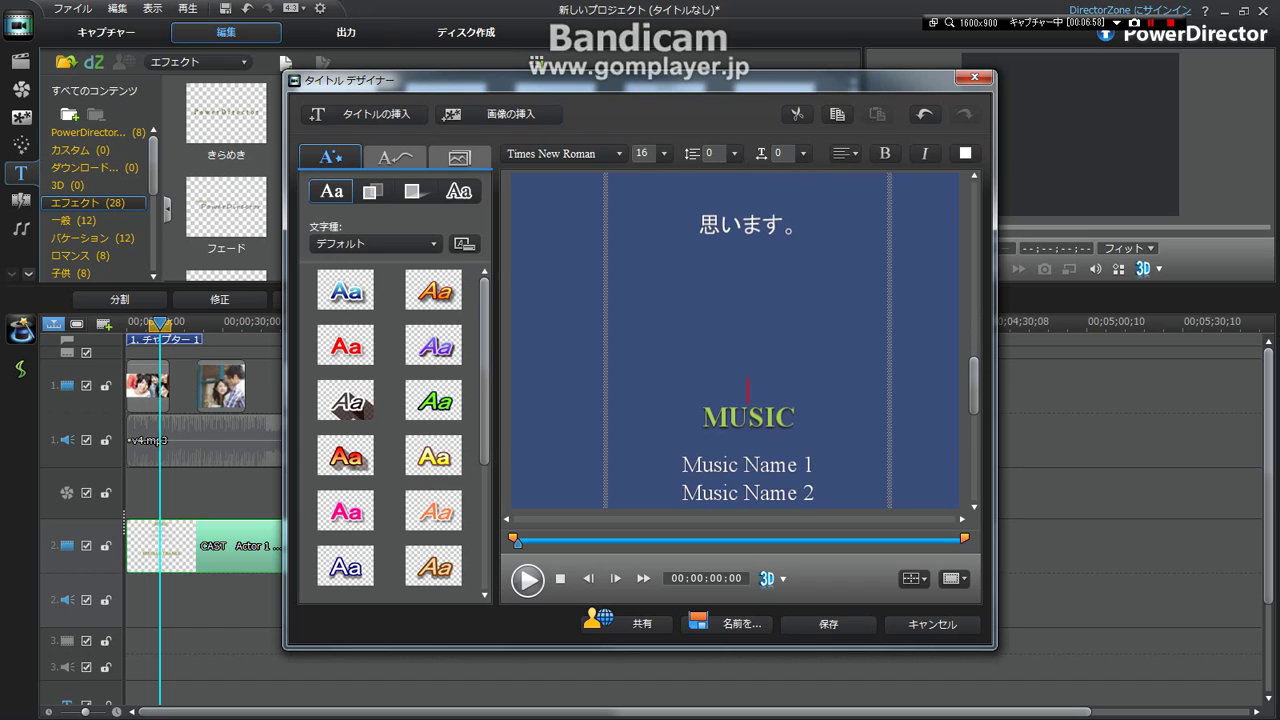
{"action": "key", "text": "Down"}
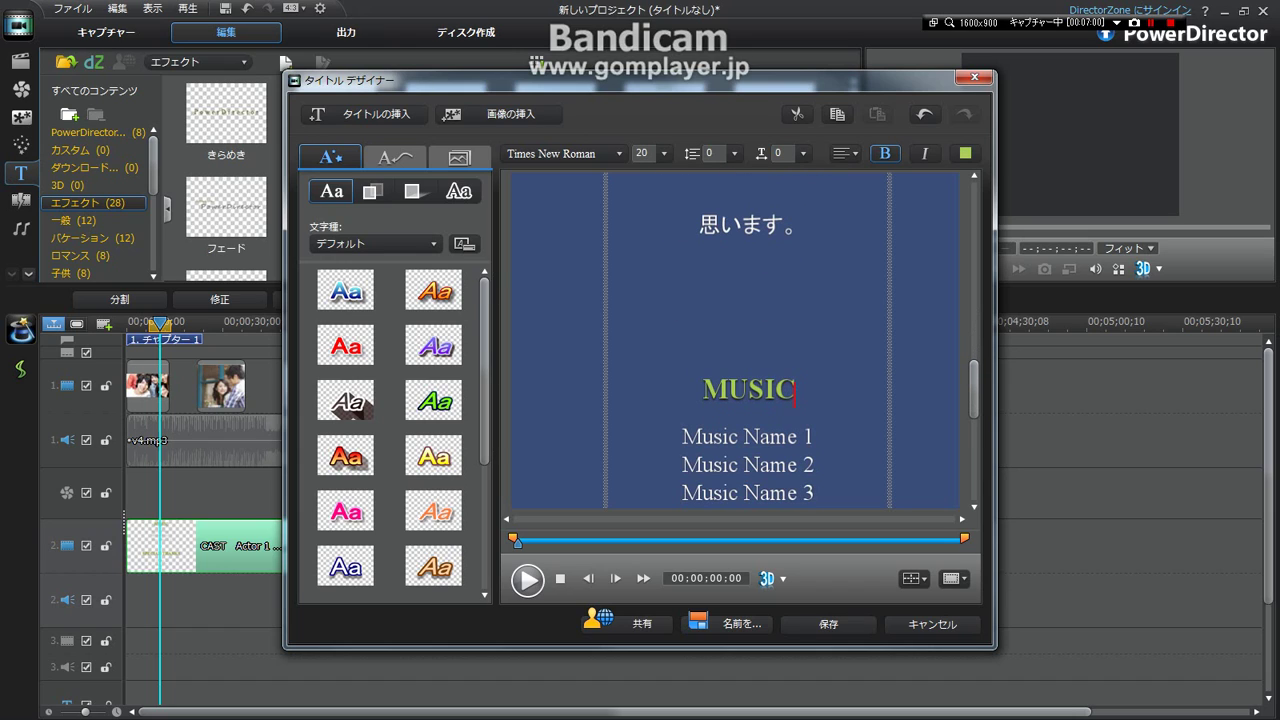
{"action": "key", "text": "BackSpace"}
{"action": "key", "text": "BackSpace"}
{"action": "key", "text": "BackSpace"}
{"action": "key", "text": "BackSpace"}
{"action": "key", "text": "BackSpace"}
{"action": "type", "text": "「"}
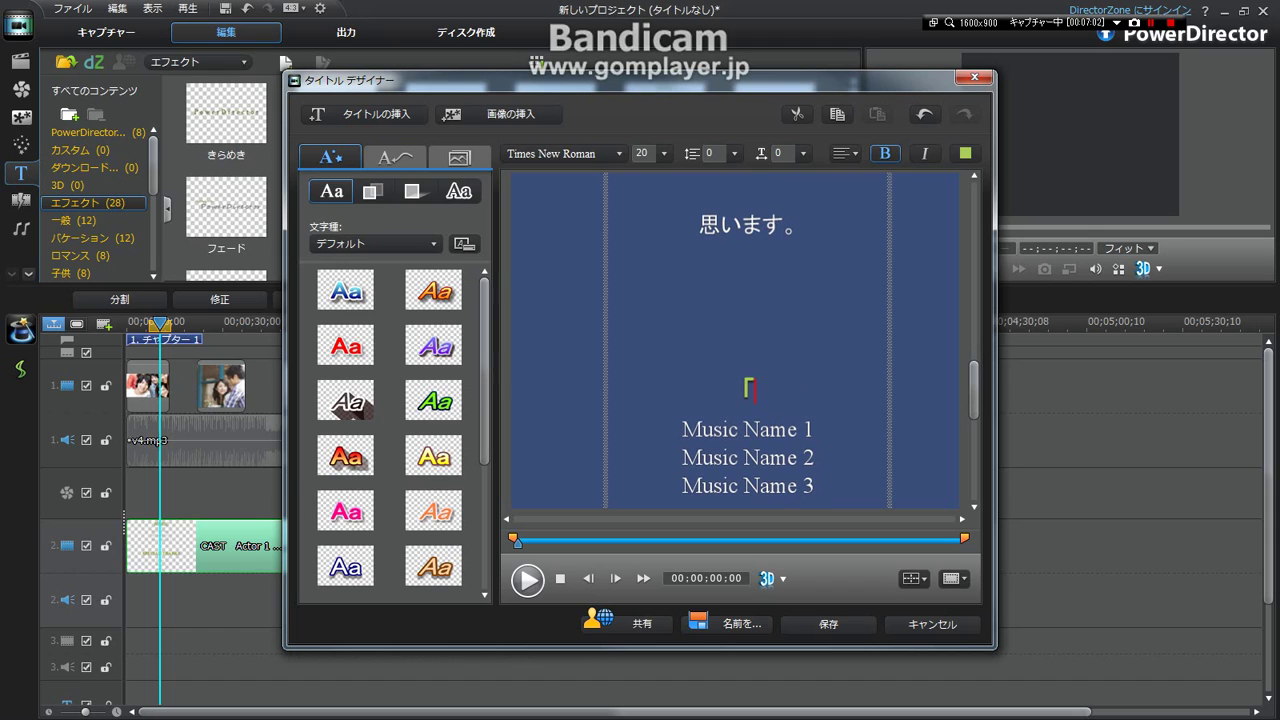
{"action": "type", "text": "恋コン」"}
{"action": "key", "text": "Return"}
{"action": "key", "text": "Return"}
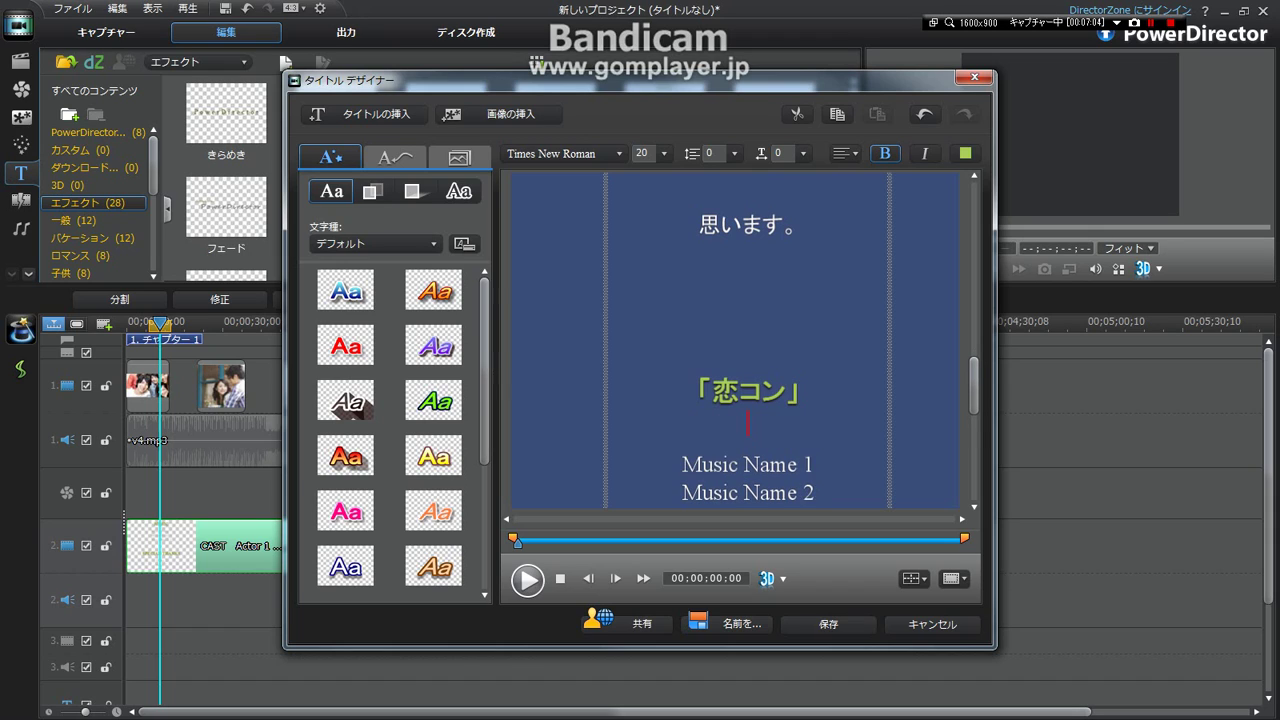
Delete the three Music Name placeholder lines below the 「恋コン」 heading.
{"action": "key", "text": "Down"}
{"action": "key", "text": "Down"}
{"action": "key", "text": "Down"}
{"action": "key", "text": "Down"}
{"action": "key", "text": "Down"}
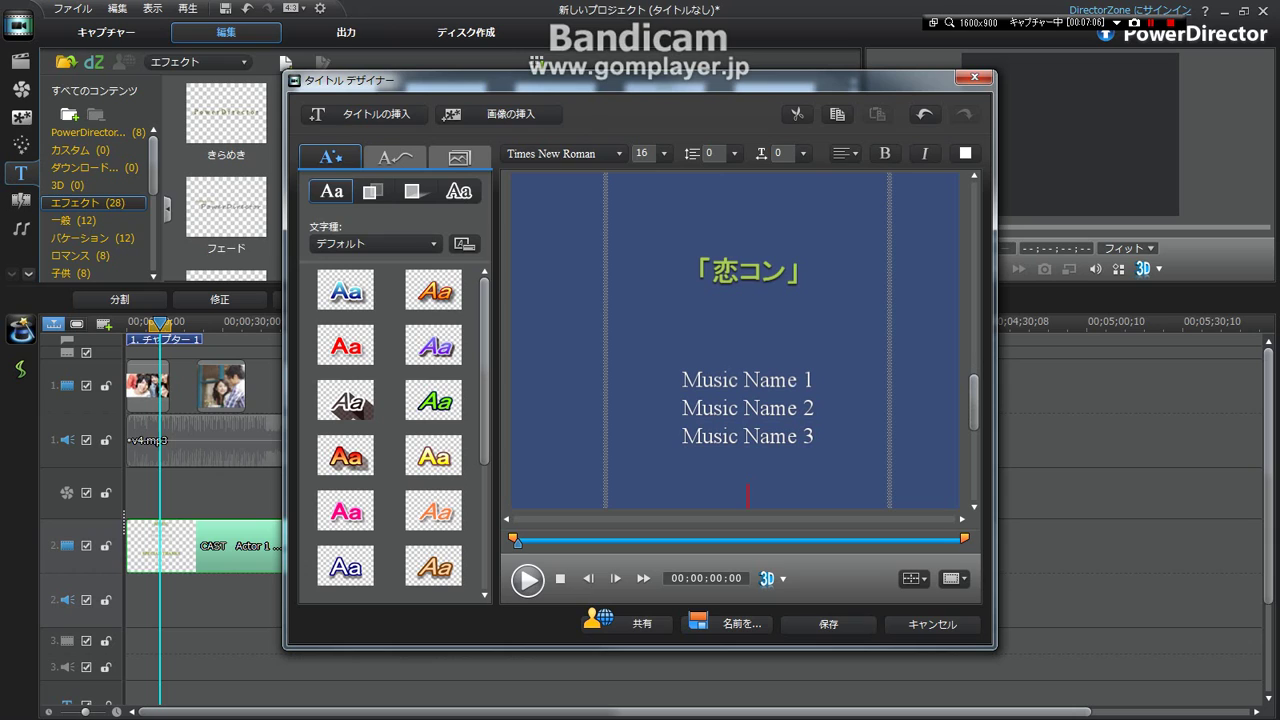
{"action": "key", "text": "Up"}
{"action": "key", "text": "Up"}
{"action": "key", "text": "Up"}
{"action": "key", "text": "Up"}
{"action": "key", "text": "shift+Down"}
{"action": "key", "text": "shift+Down"}
{"action": "key", "text": "shift+Right"}
{"action": "key", "text": "shift+Right"}
{"action": "key", "text": "shift+Right"}
{"action": "key", "text": "shift+Right"}
{"action": "key", "text": "shift+Right"}
{"action": "key", "text": "shift+Right"}
{"action": "key", "text": "shift+Right"}
{"action": "key", "text": "shift+Right"}
{"action": "key", "text": "shift+Right"}
{"action": "key", "text": "shift+Right"}
{"action": "key", "text": "shift+Right"}
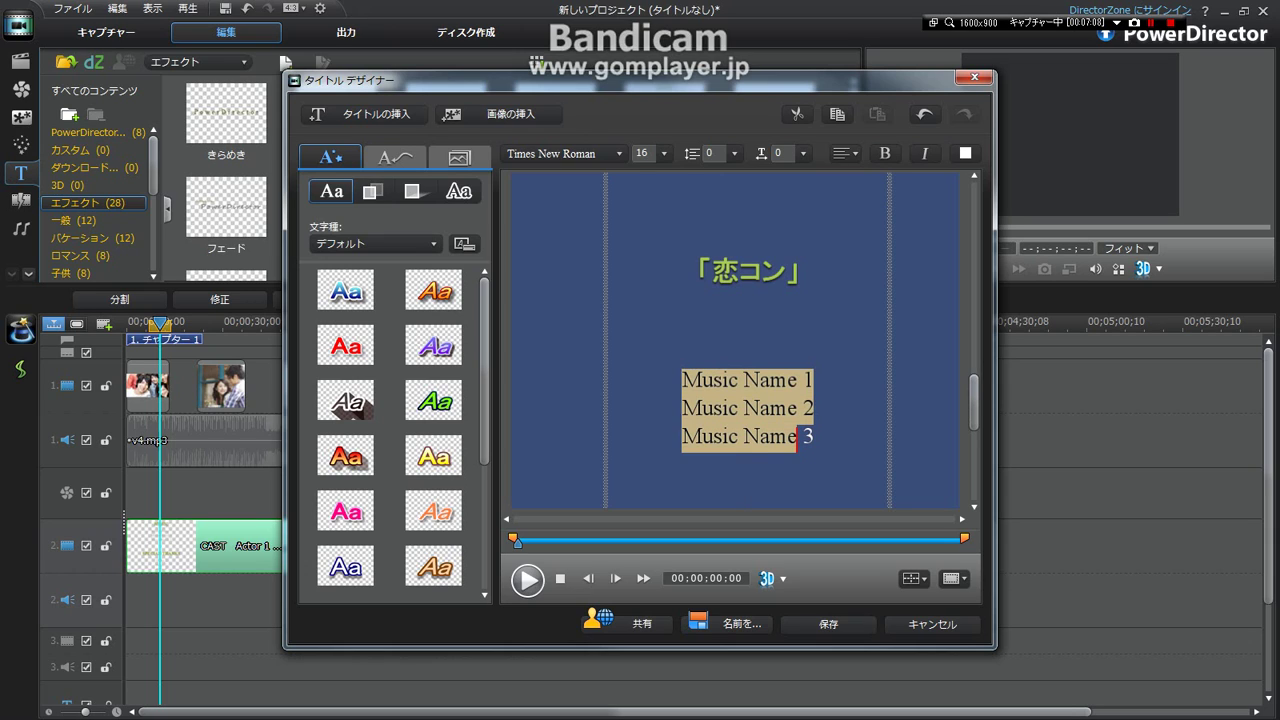
{"action": "key", "text": "Delete"}
{"action": "key", "text": "Delete"}
{"action": "key", "text": "Delete"}
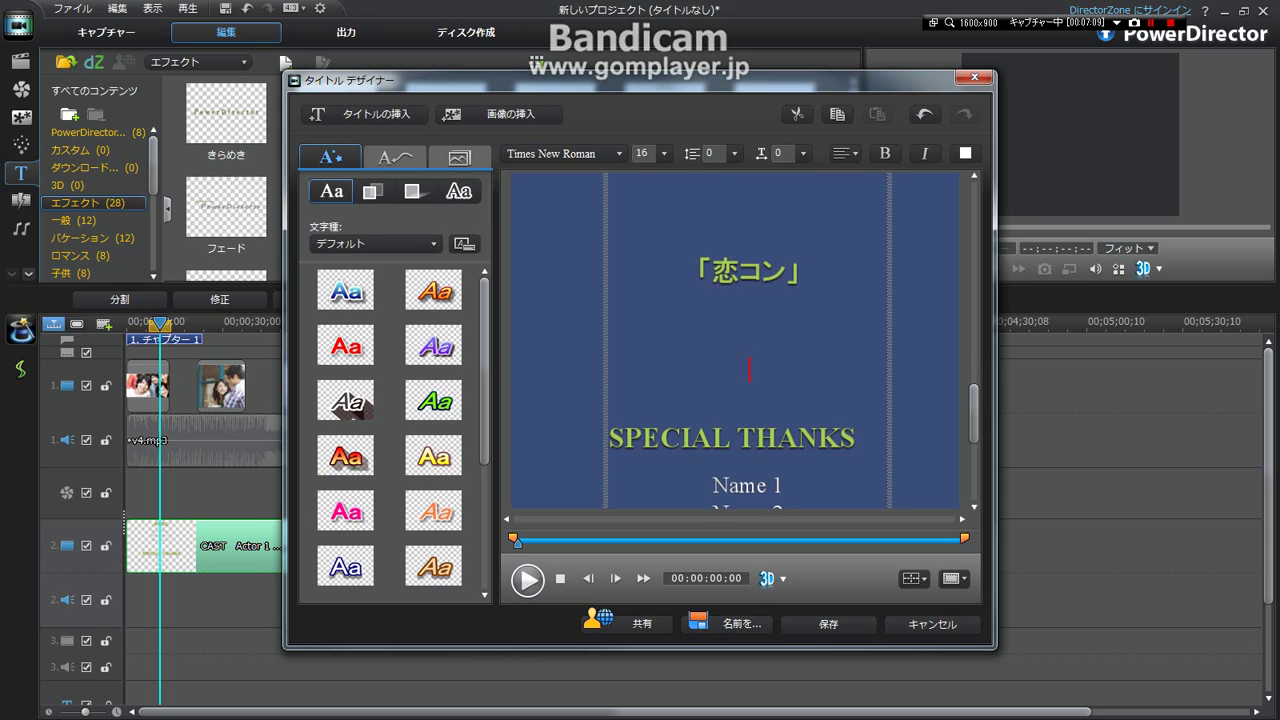
Enter the lines これから and みなさんと一緒に below the 「恋コン」 heading.
{"action": "type", "text": "これから"}
{"action": "key", "text": "Return"}
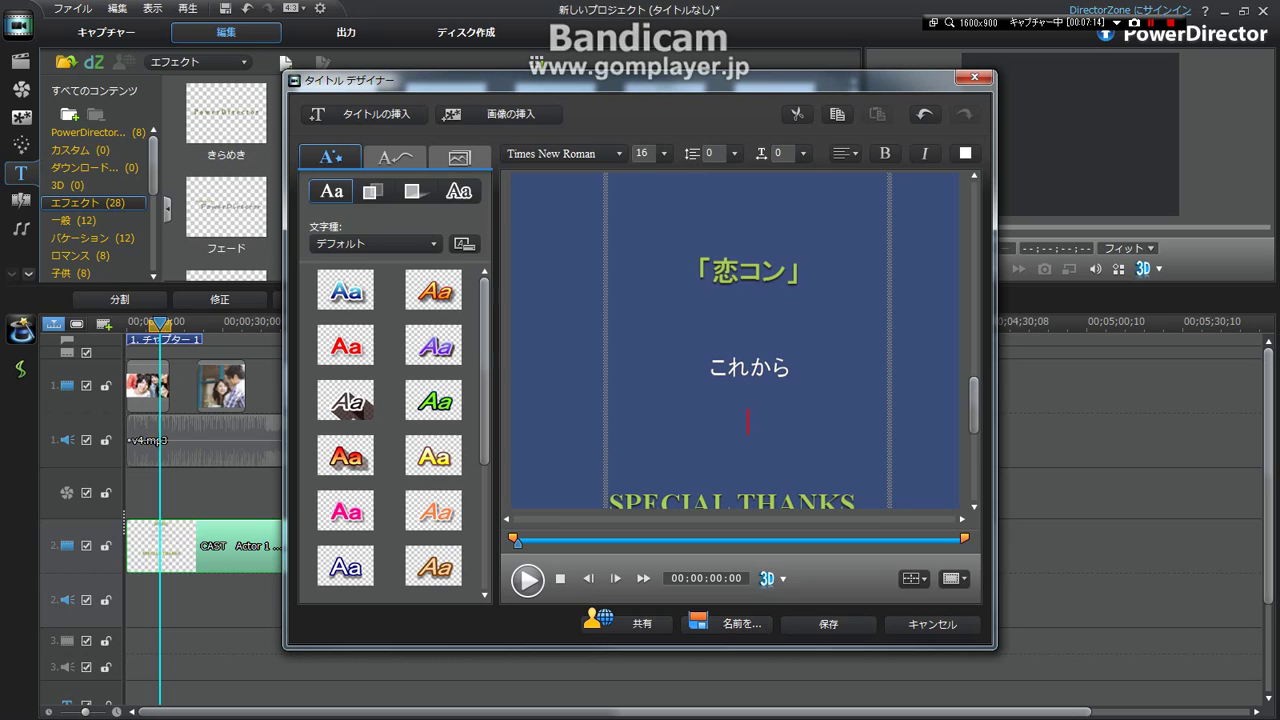
{"action": "type", "text": "みなさんと一緒に"}
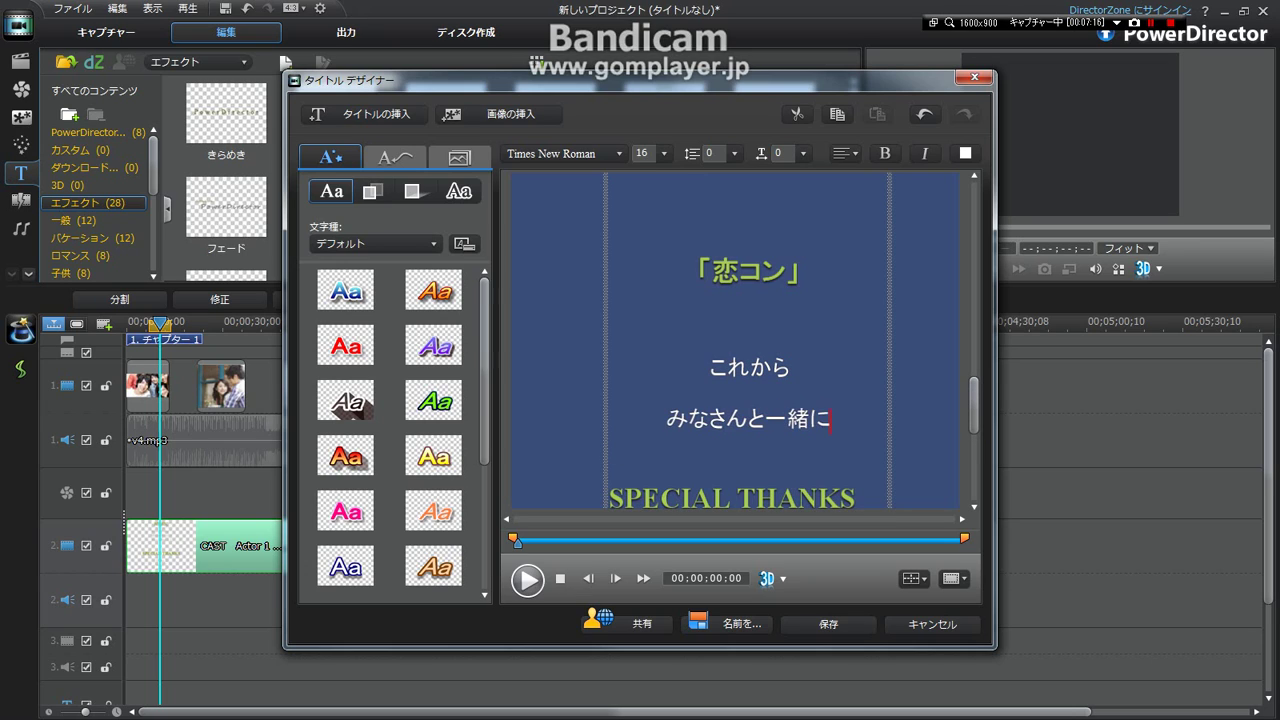
{"action": "key", "text": "Return"}
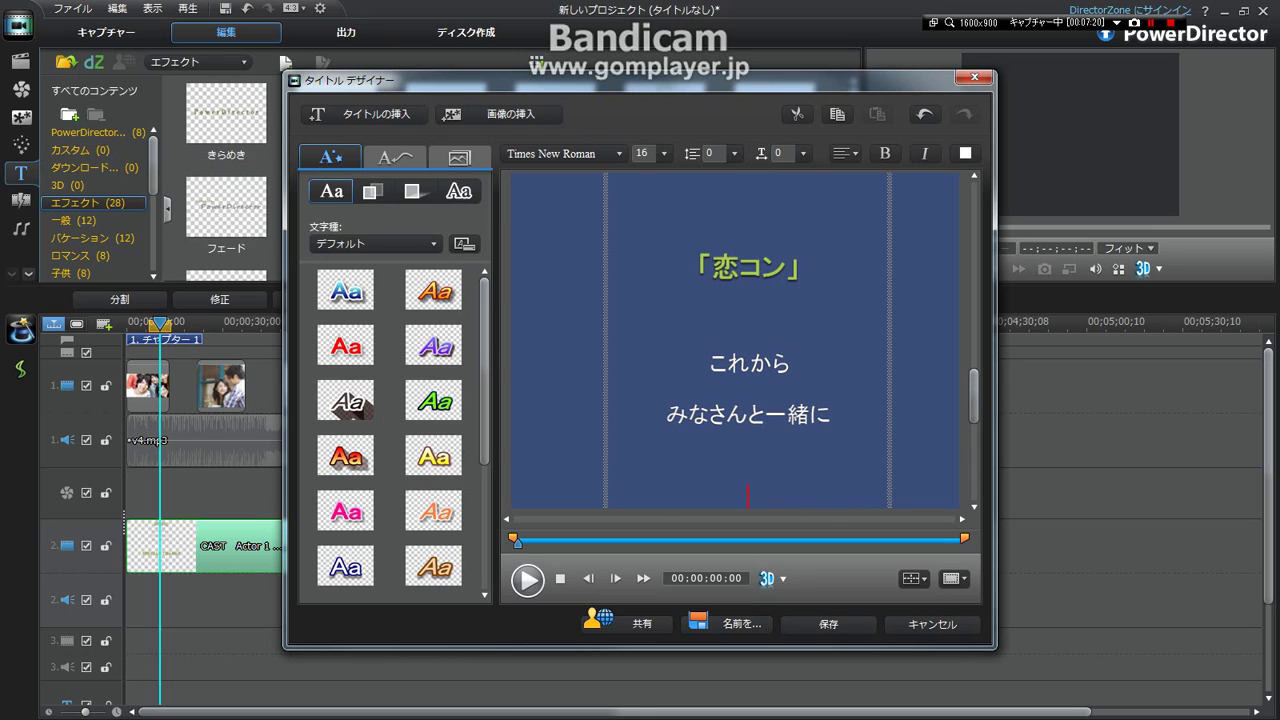
Add the lines 奇跡のような, この偶然に and 出会ってゆきましょう！, with blank space around the last line.
{"action": "type", "text": "奇跡のような"}
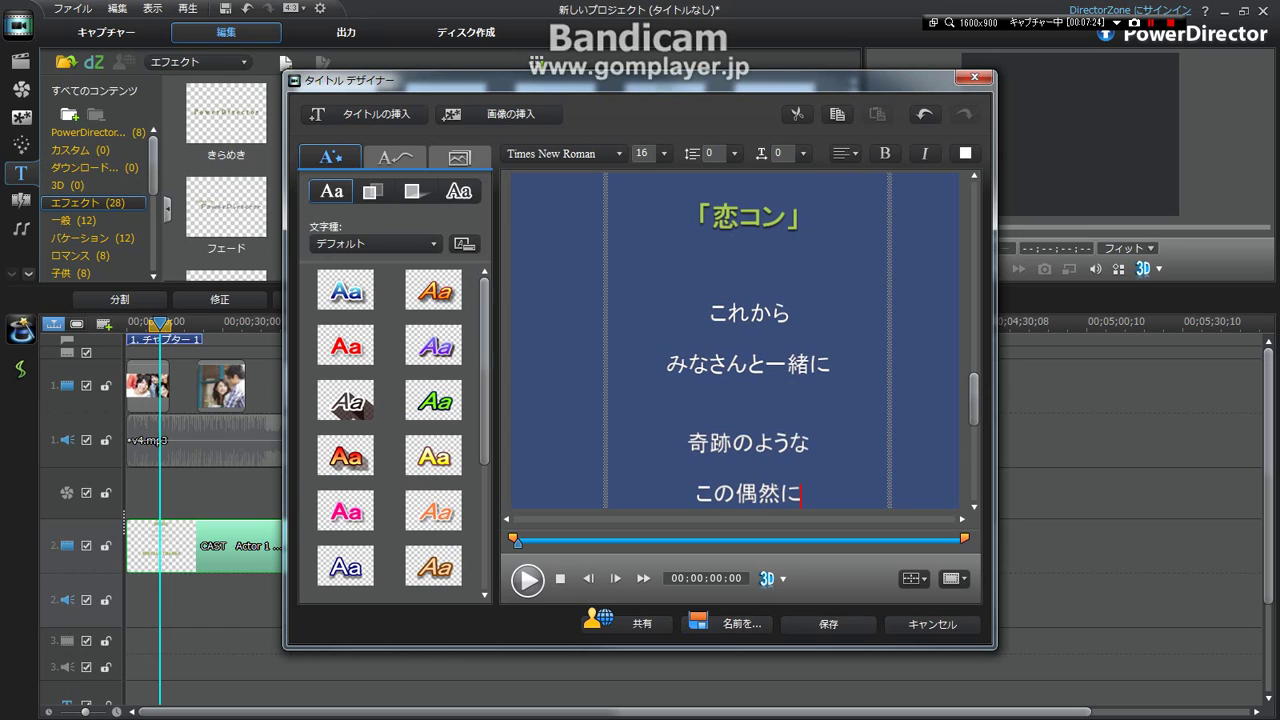
{"action": "key", "text": "Return"}
{"action": "key", "text": "Return"}
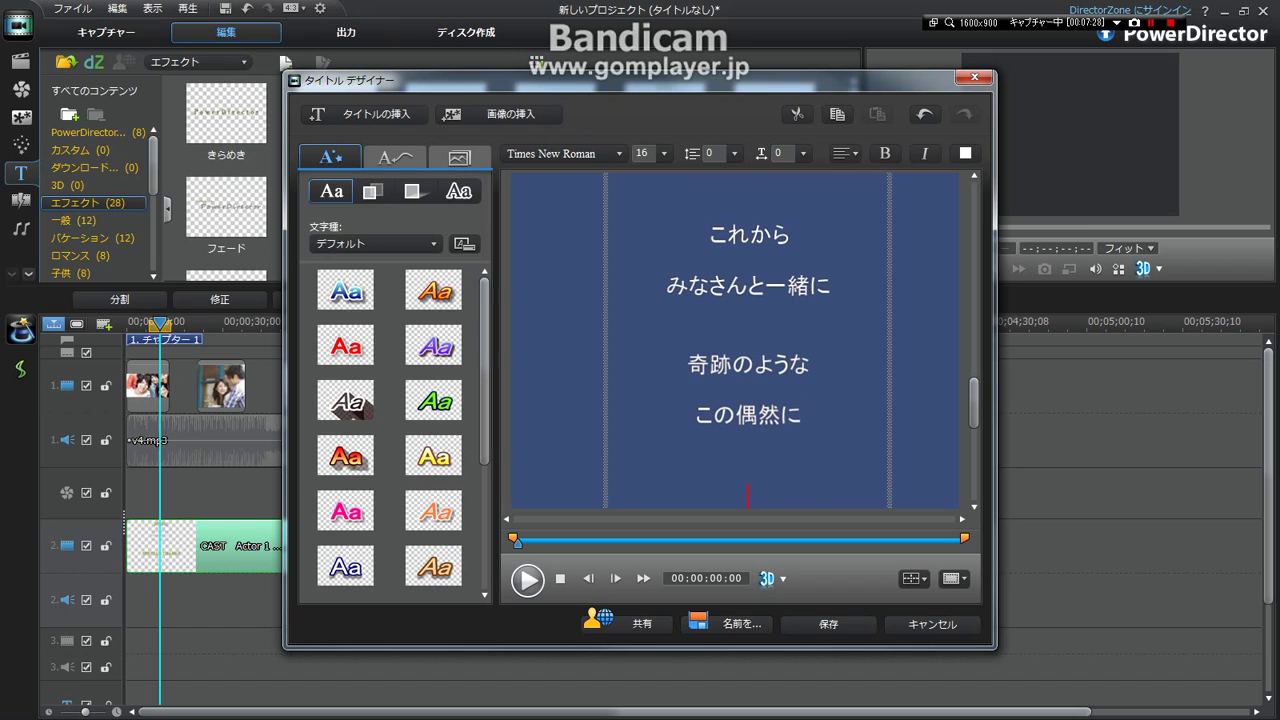
{"action": "type", "text": "出会ってゆきましょう！"}
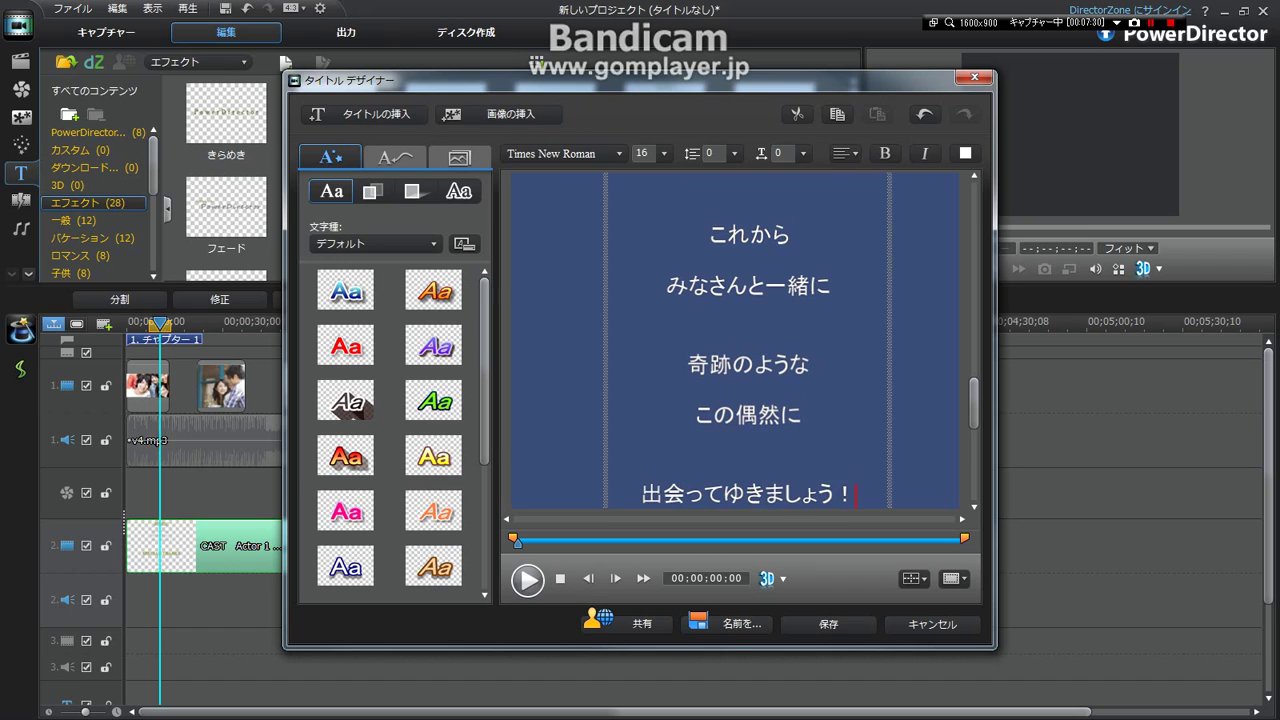
{"action": "key", "text": "Return"}
{"action": "key", "text": "Return"}
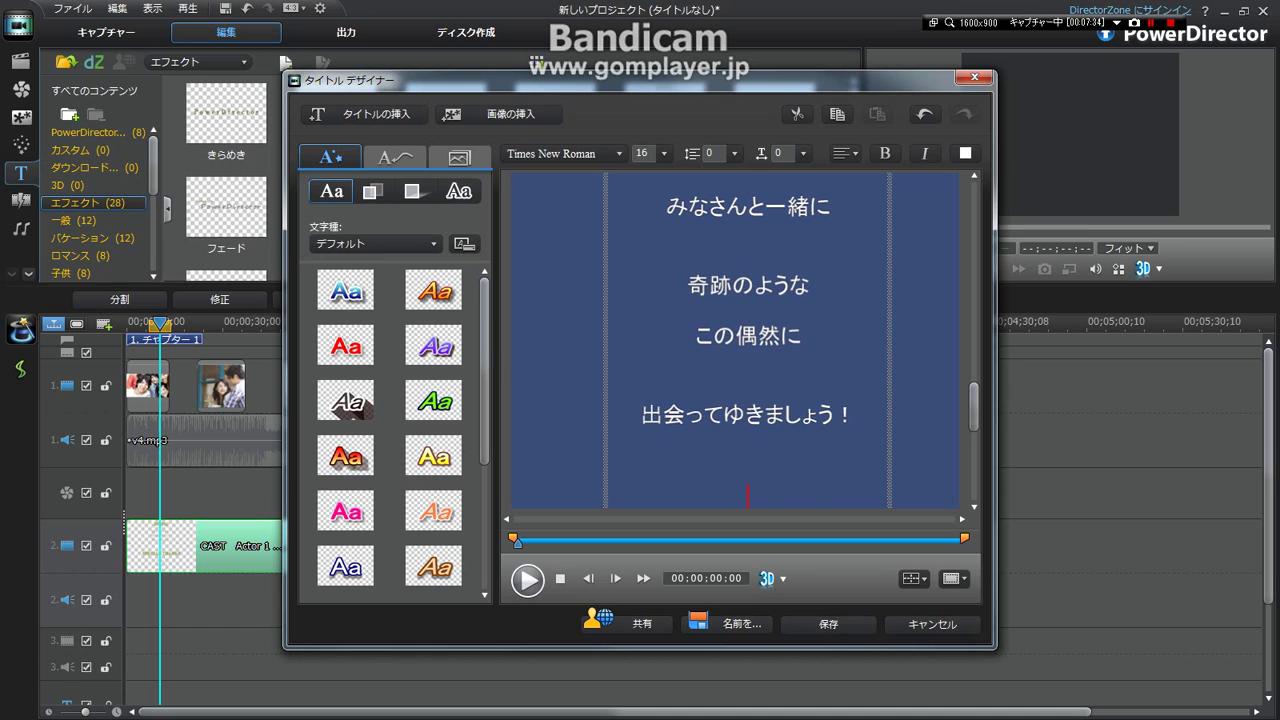
Delete all placeholder credits below the SPECIAL THANKS heading, including the names and the PRODUCED BY and DIRECTED BY sections.
{"action": "scroll", "coordinate": [748, 340], "scroll_direction": "down", "scroll_amount": 5}
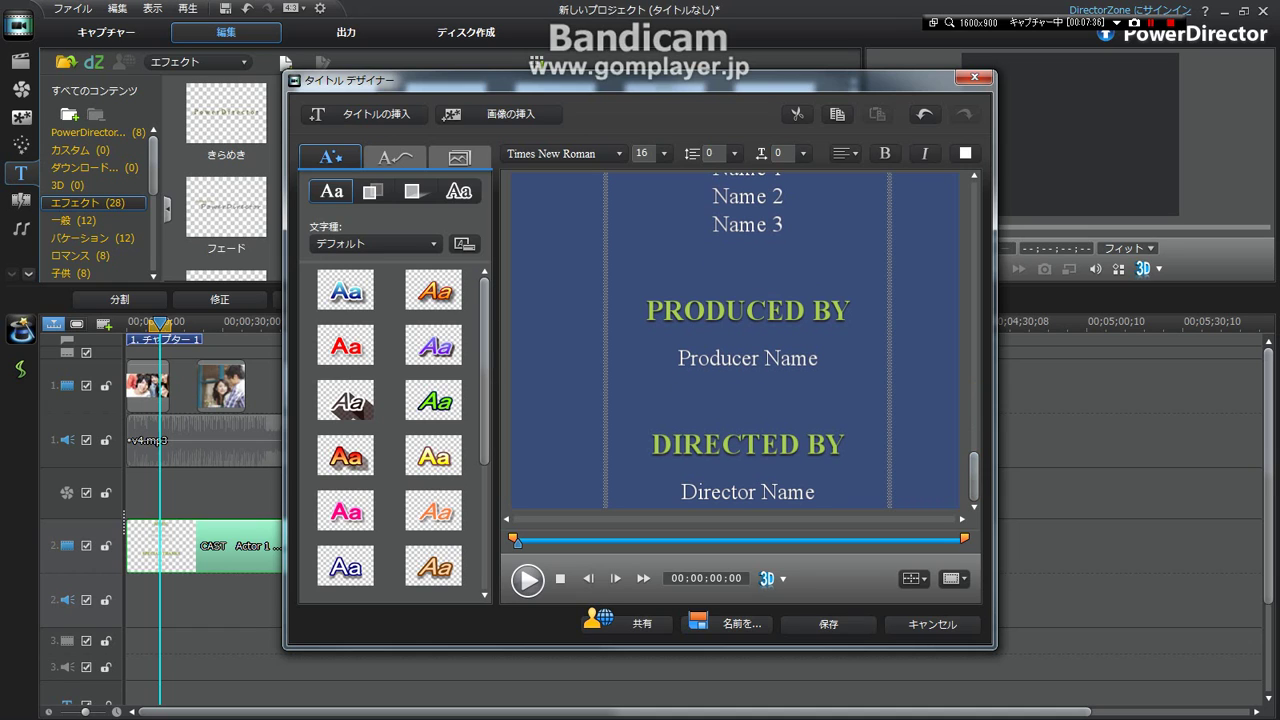
{"action": "key", "text": "shift+Up"}
{"action": "key", "text": "shift+Up"}
{"action": "key", "text": "shift+Up"}
{"action": "key", "text": "shift+Up"}
{"action": "key", "text": "shift+Up"}
{"action": "key", "text": "shift+Up"}
{"action": "key", "text": "shift+Up"}
{"action": "key", "text": "shift+Up"}
{"action": "key", "text": "shift+Up"}
{"action": "key", "text": "shift+Up"}
{"action": "key", "text": "Delete"}
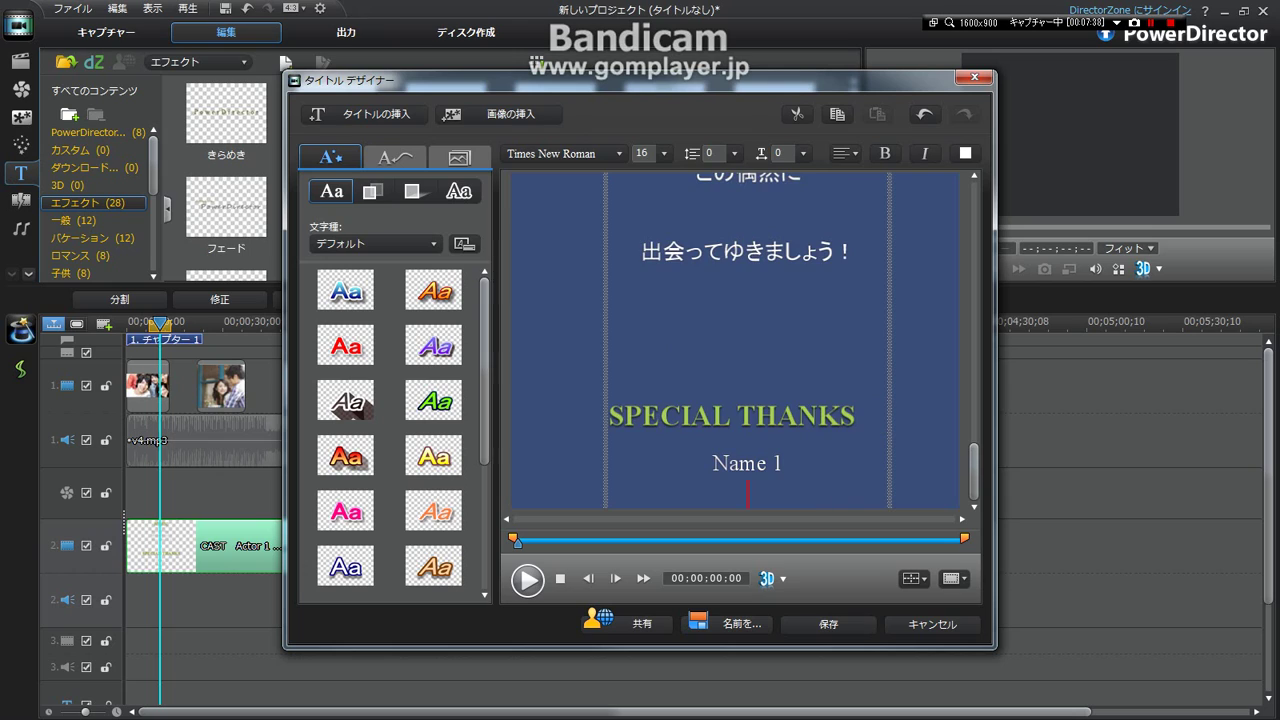
{"action": "key", "text": "shift+Up"}
{"action": "key", "text": "Delete"}
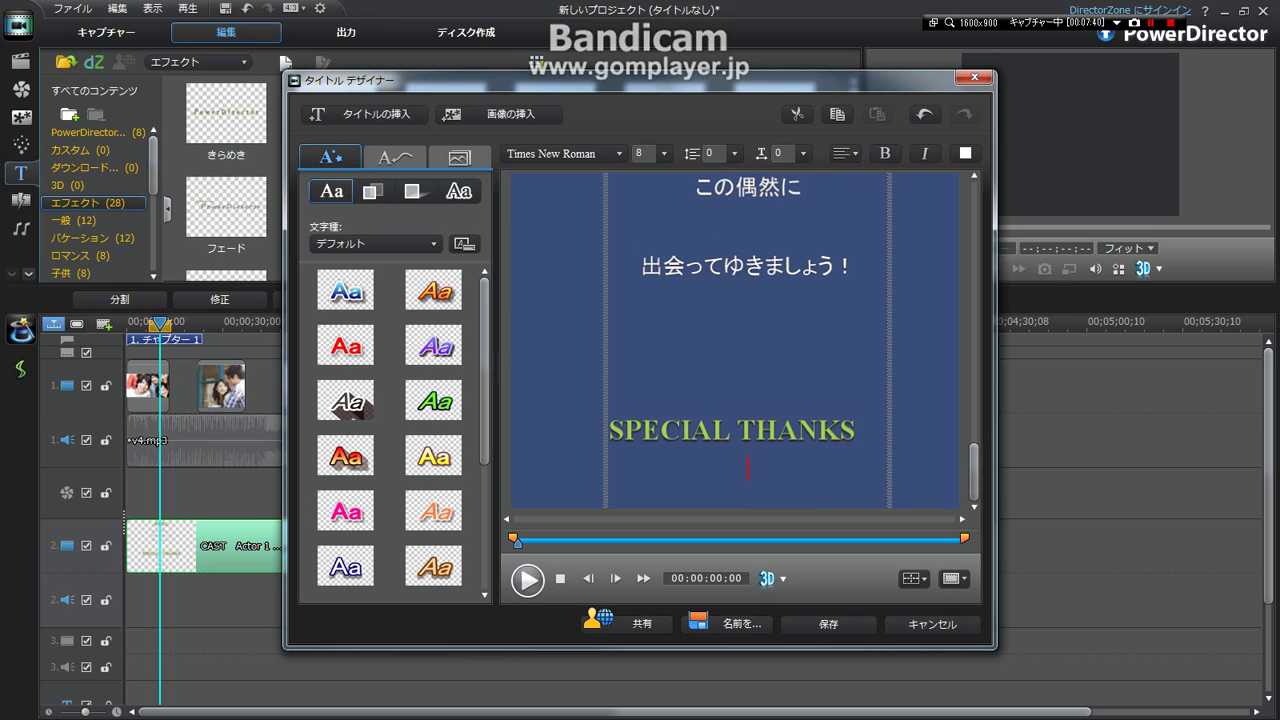
Add 恋コン.jp below the SPECIAL THANKS heading, with 恋コン set to font size 22.
{"action": "key", "text": "Return"}
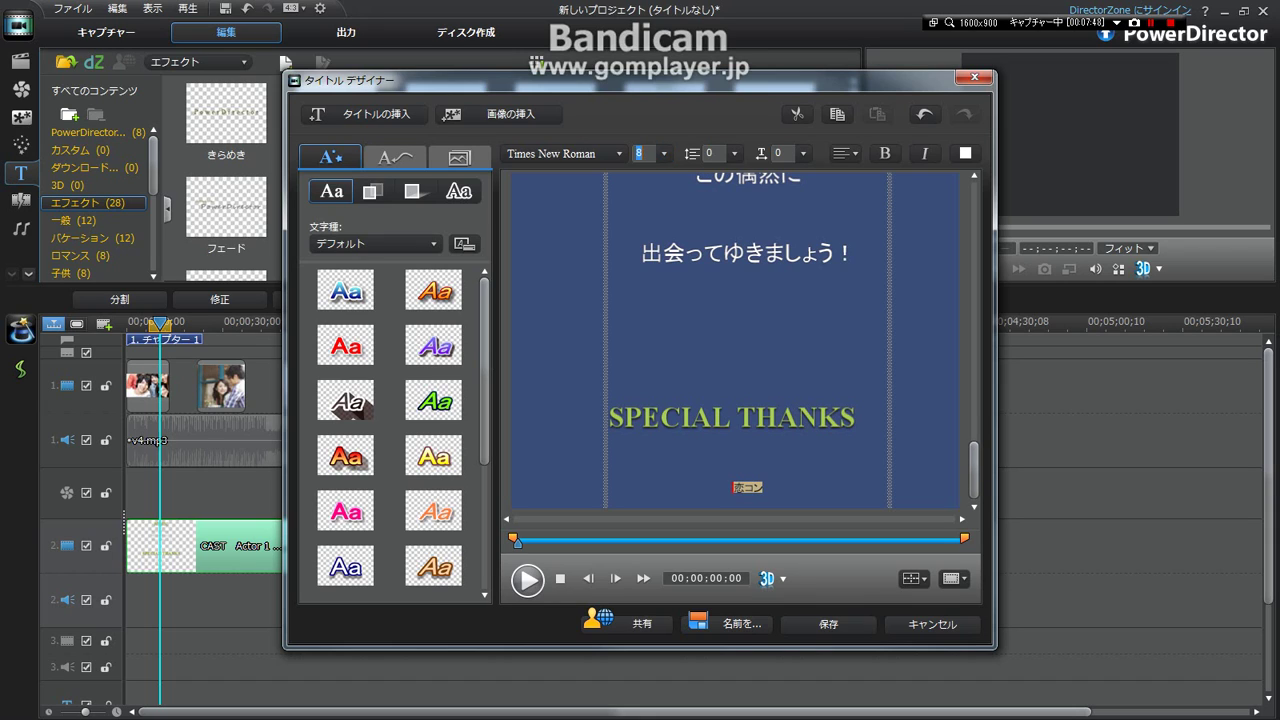
{"action": "left_click", "coordinate": [664, 153]}
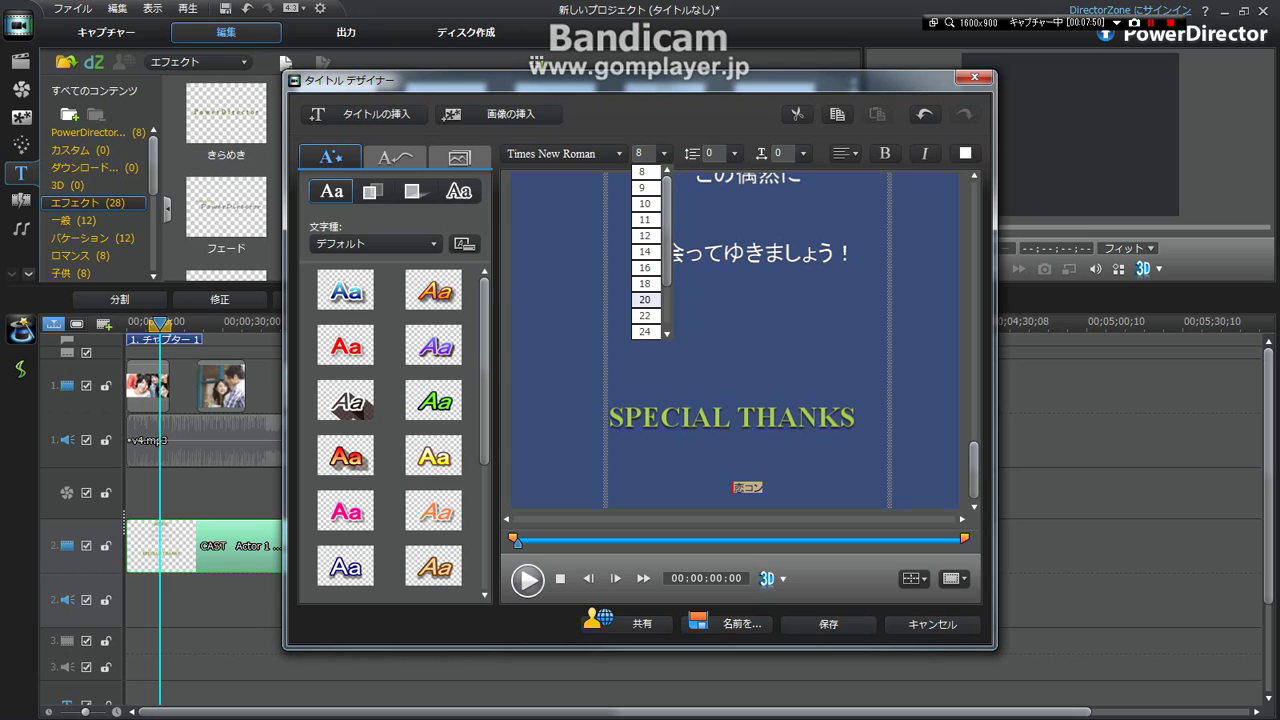
{"action": "left_click", "coordinate": [645, 315]}
{"action": "left_click", "coordinate": [789, 494]}
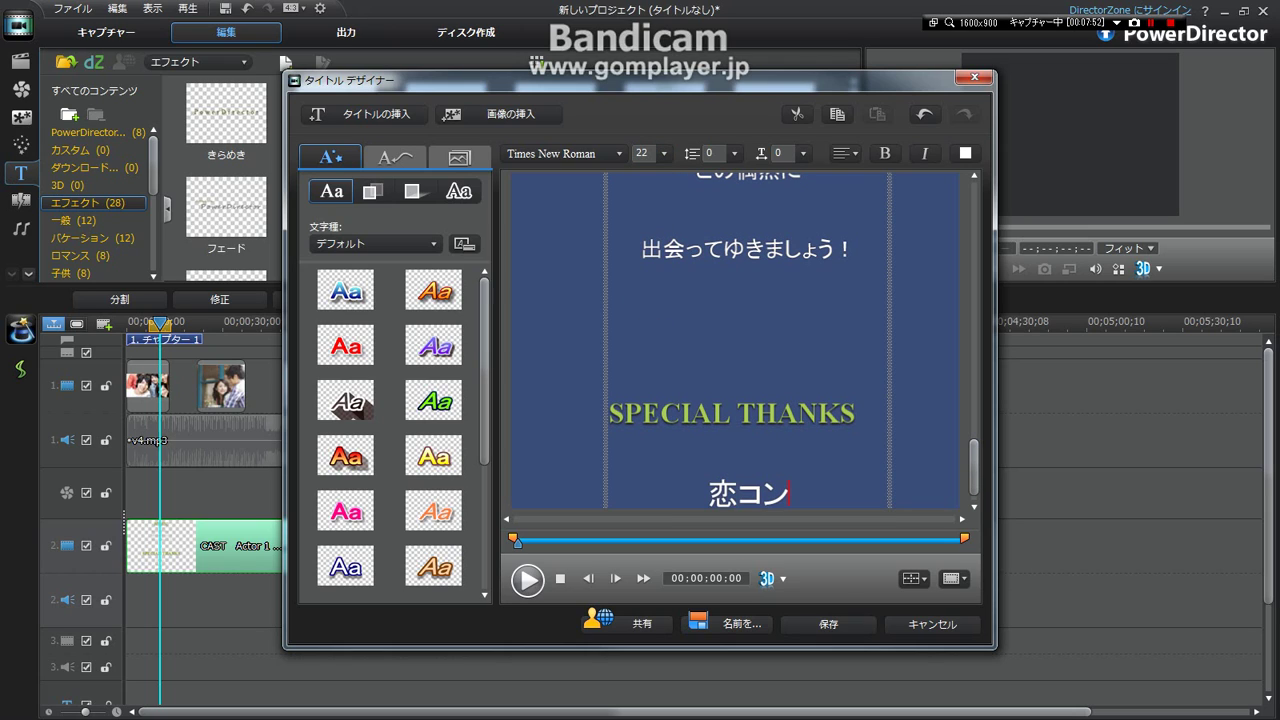
{"action": "type", "text": ".jp"}
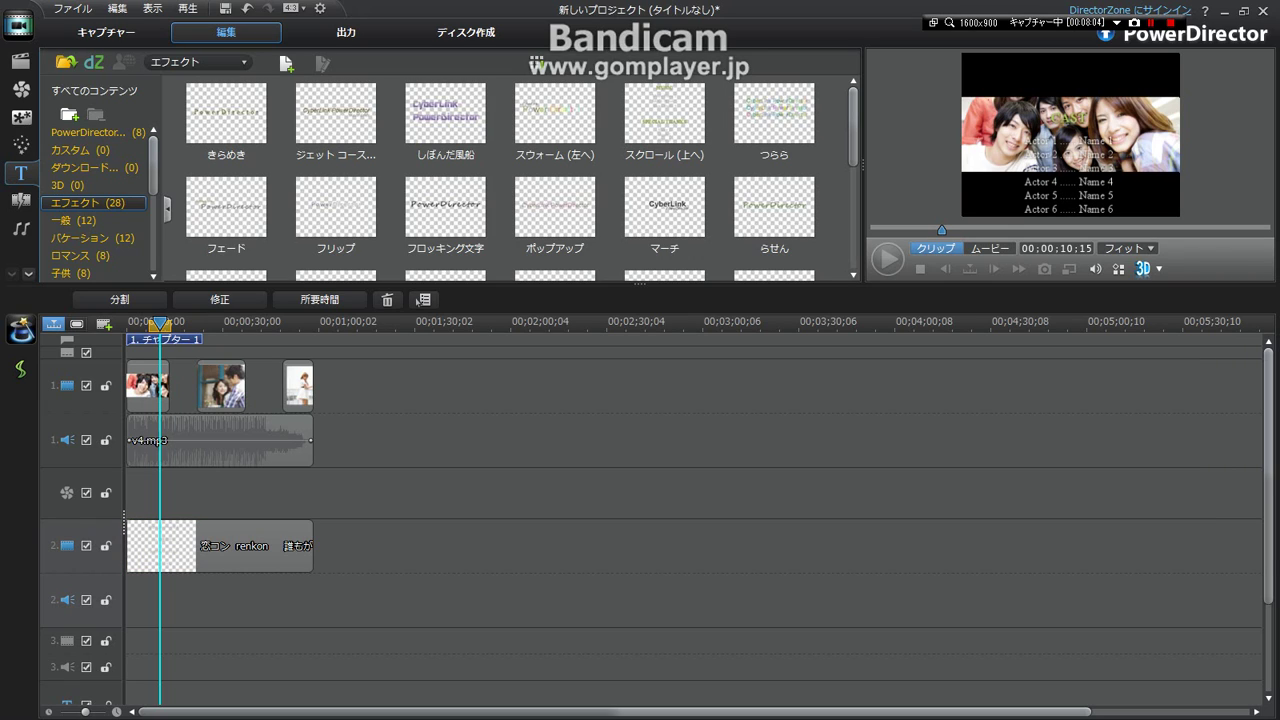
Preview the first photo clip on the timeline to check the scrolling title over it.
{"action": "left_click", "coordinate": [147, 386]}
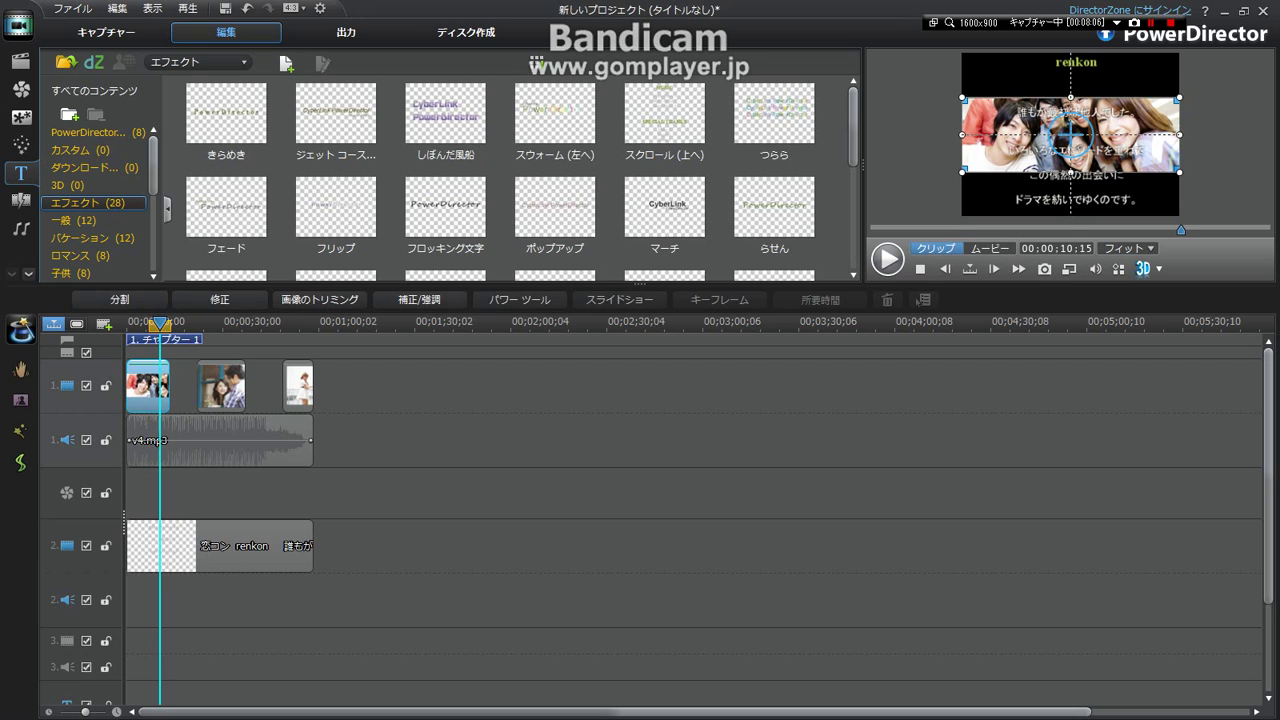
{"action": "left_click", "coordinate": [887, 259]}
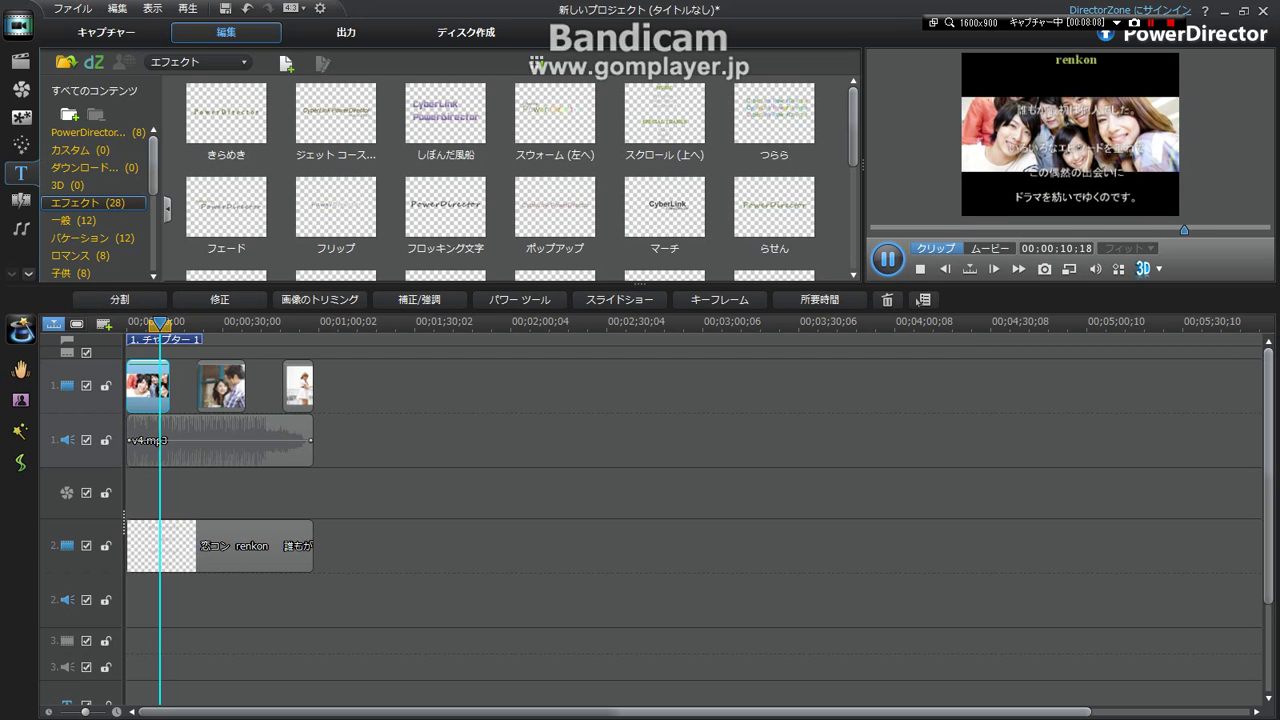